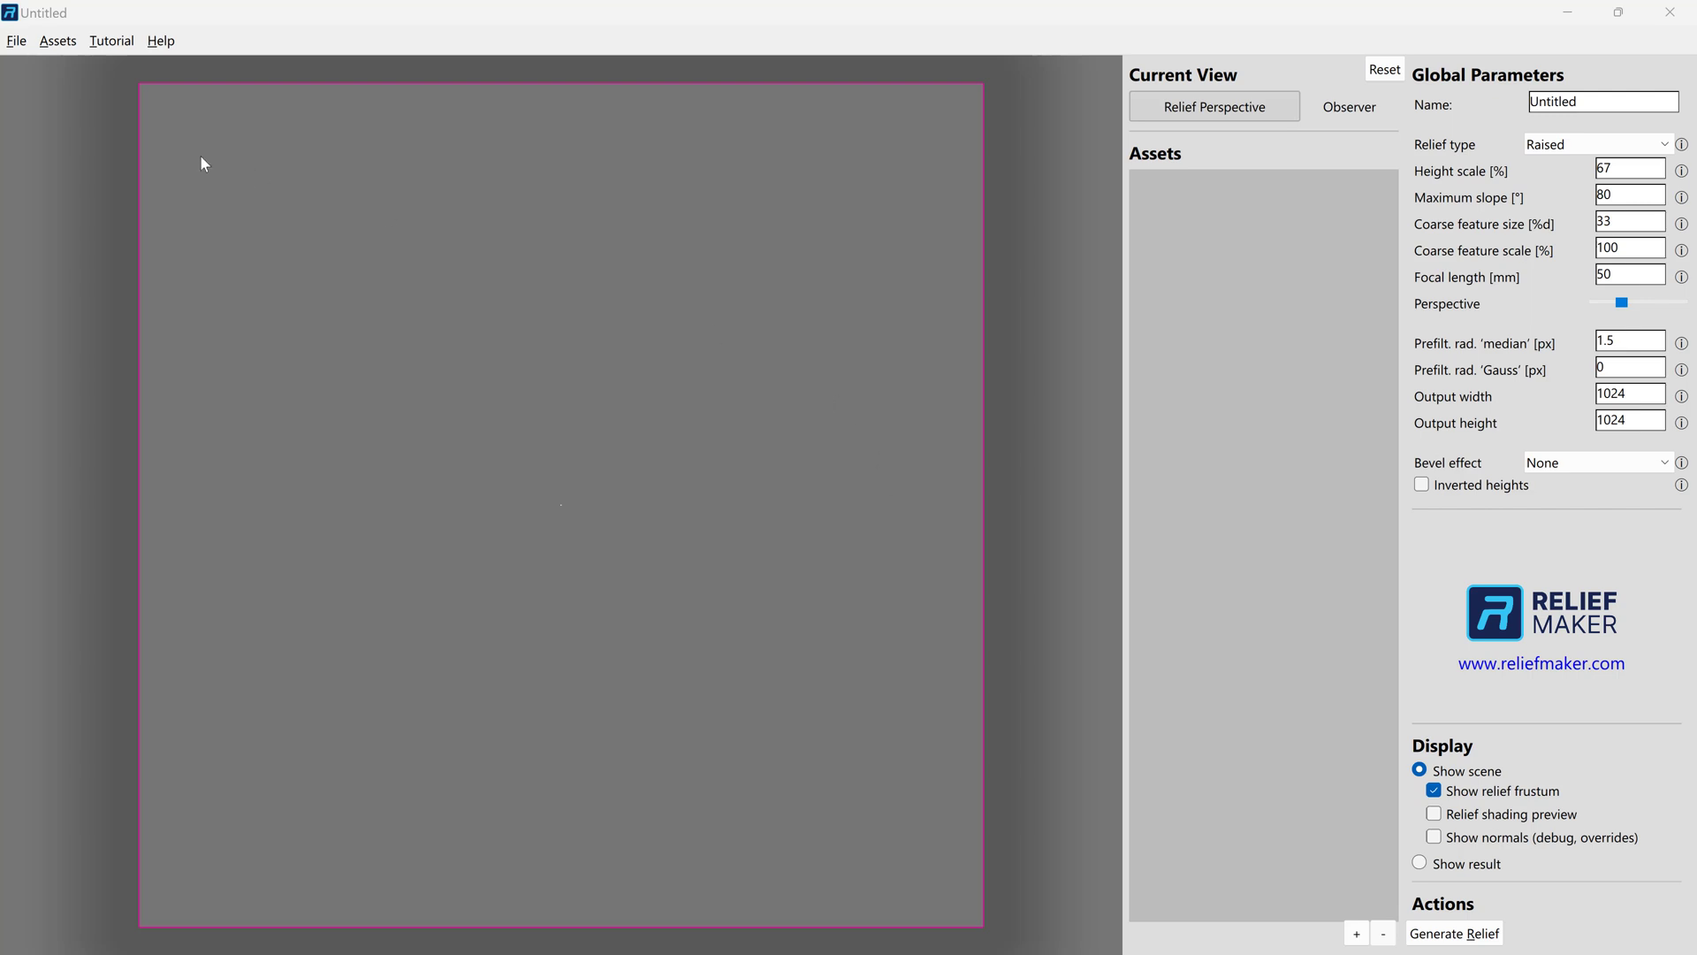
Import Elephant Bust.obj from the Working models folder as a 3-D mesh asset.
left_click(57, 41)
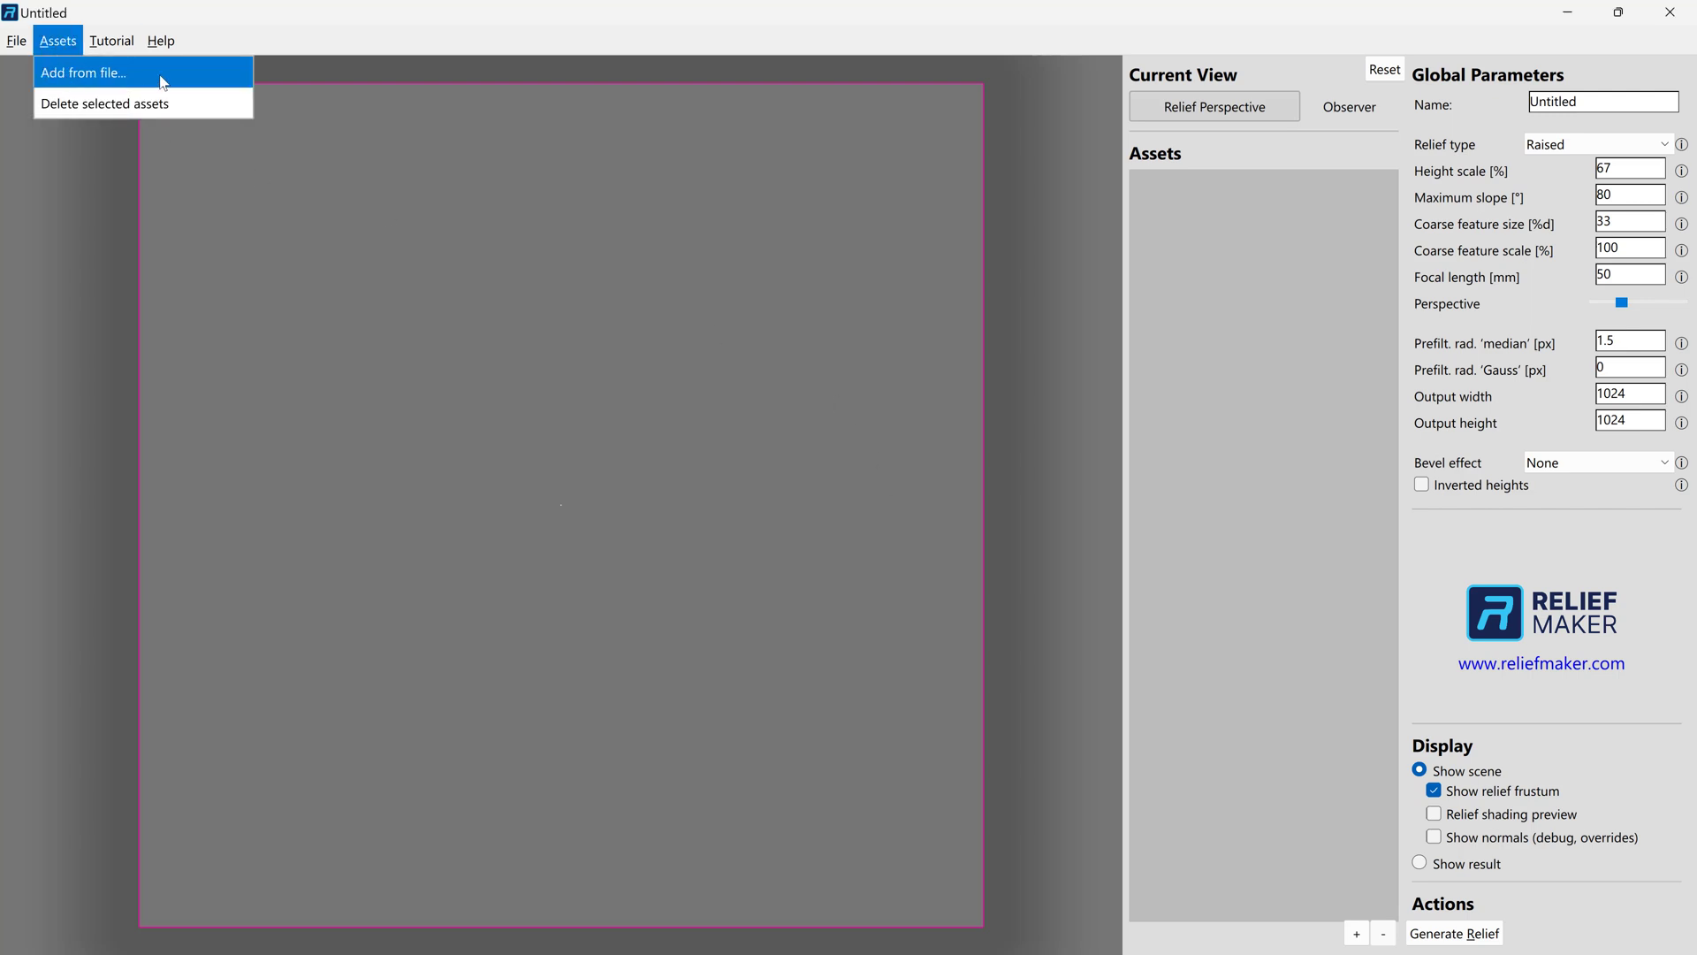
left_click(363, 47)
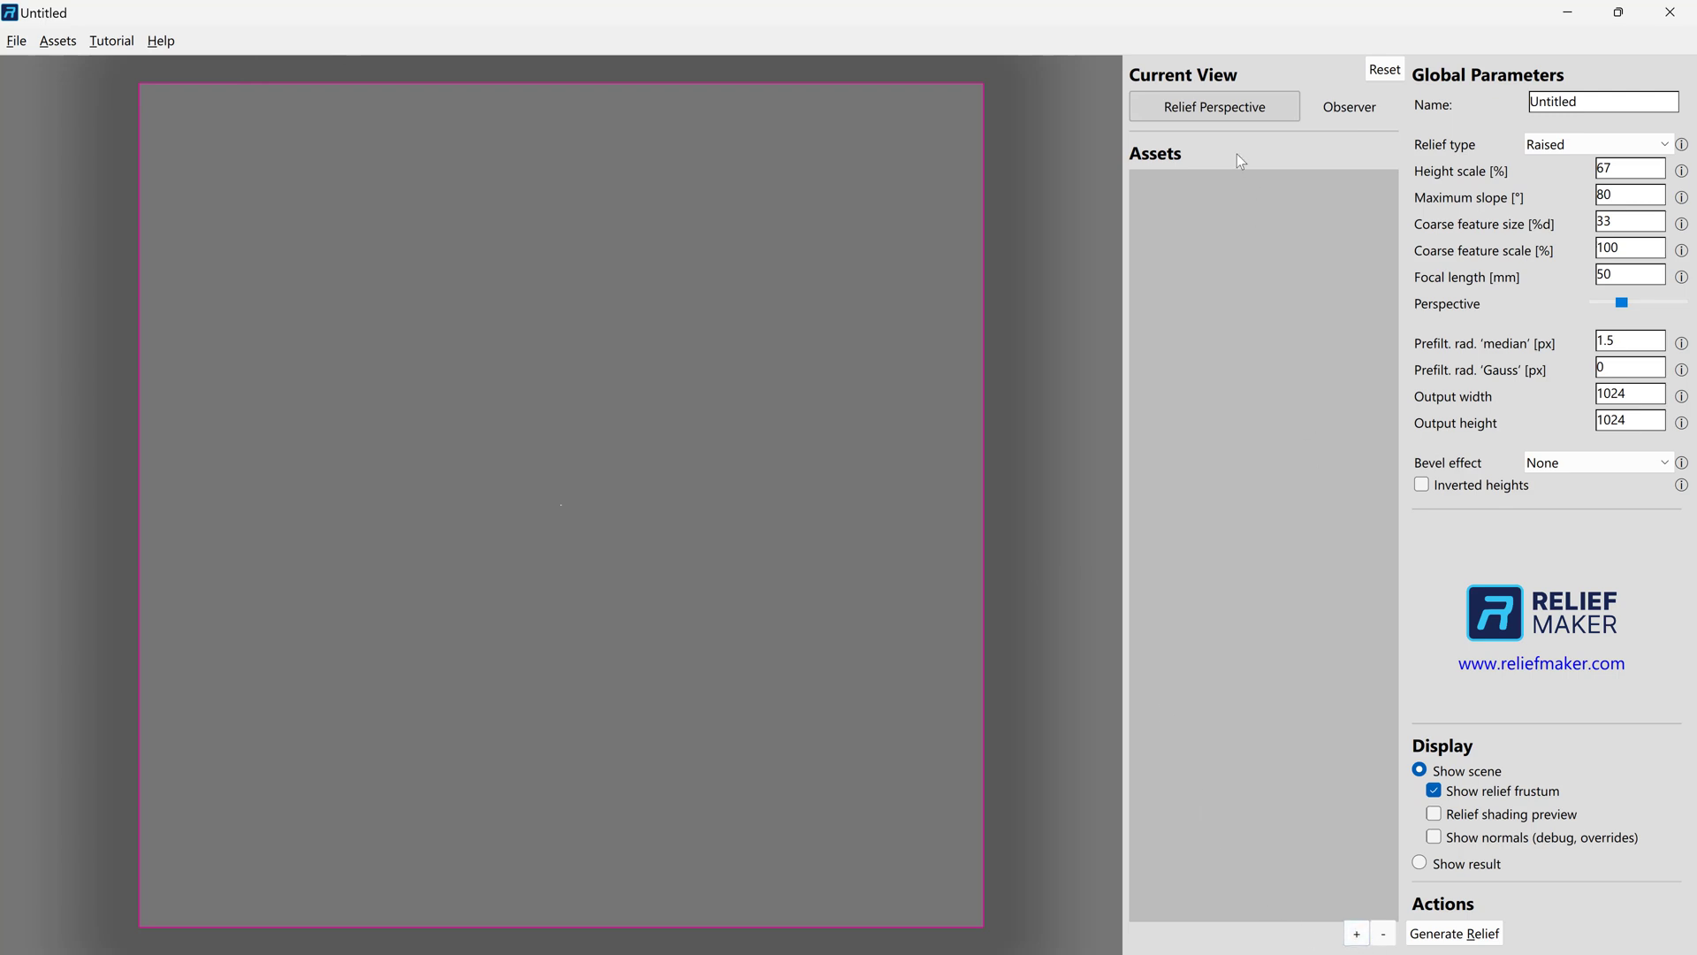
left_click(1358, 934)
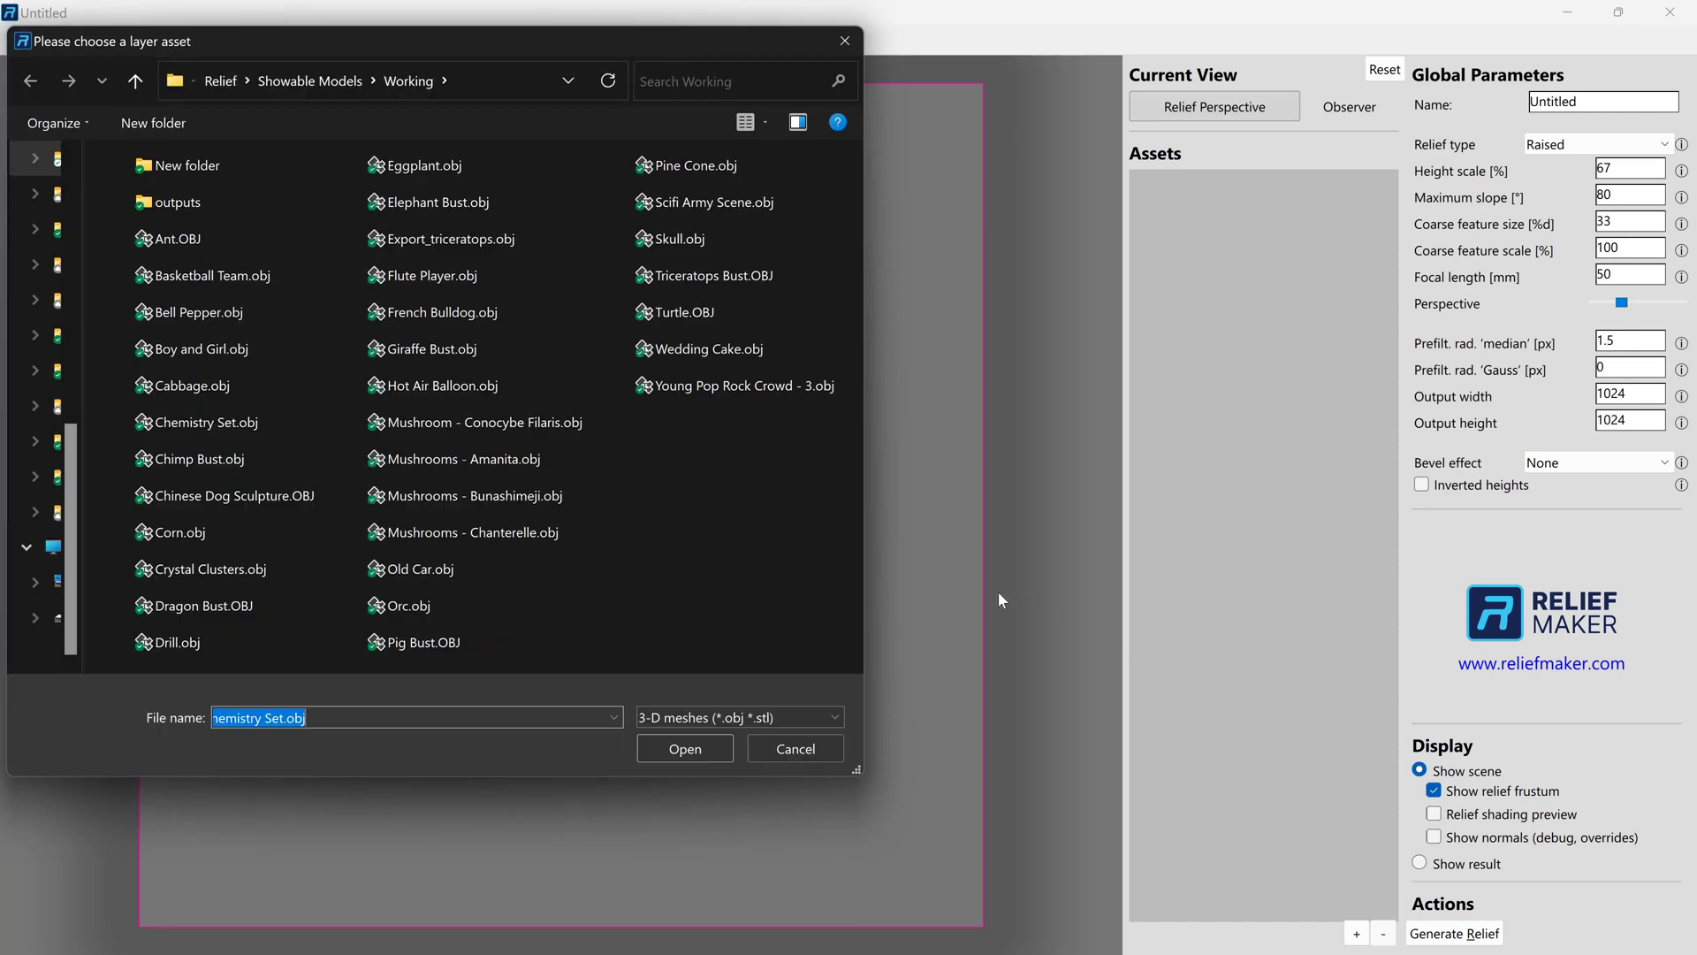
left_click_drag(405, 50, 491, 45)
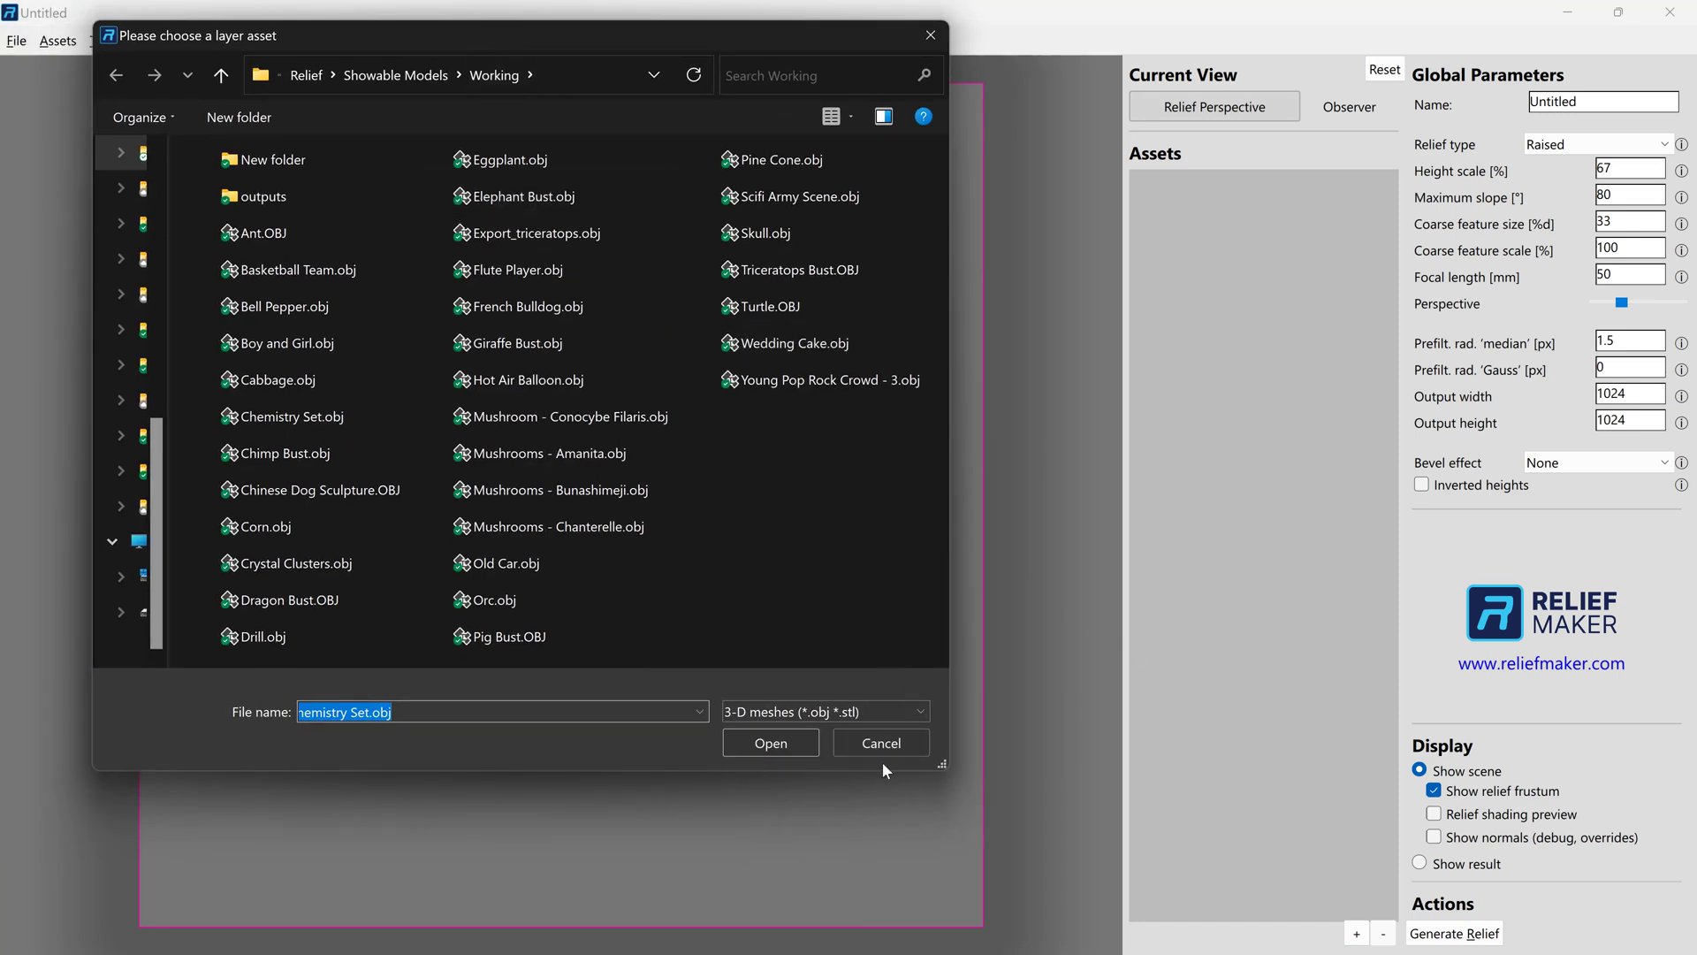
left_click(877, 812)
left_click(898, 711)
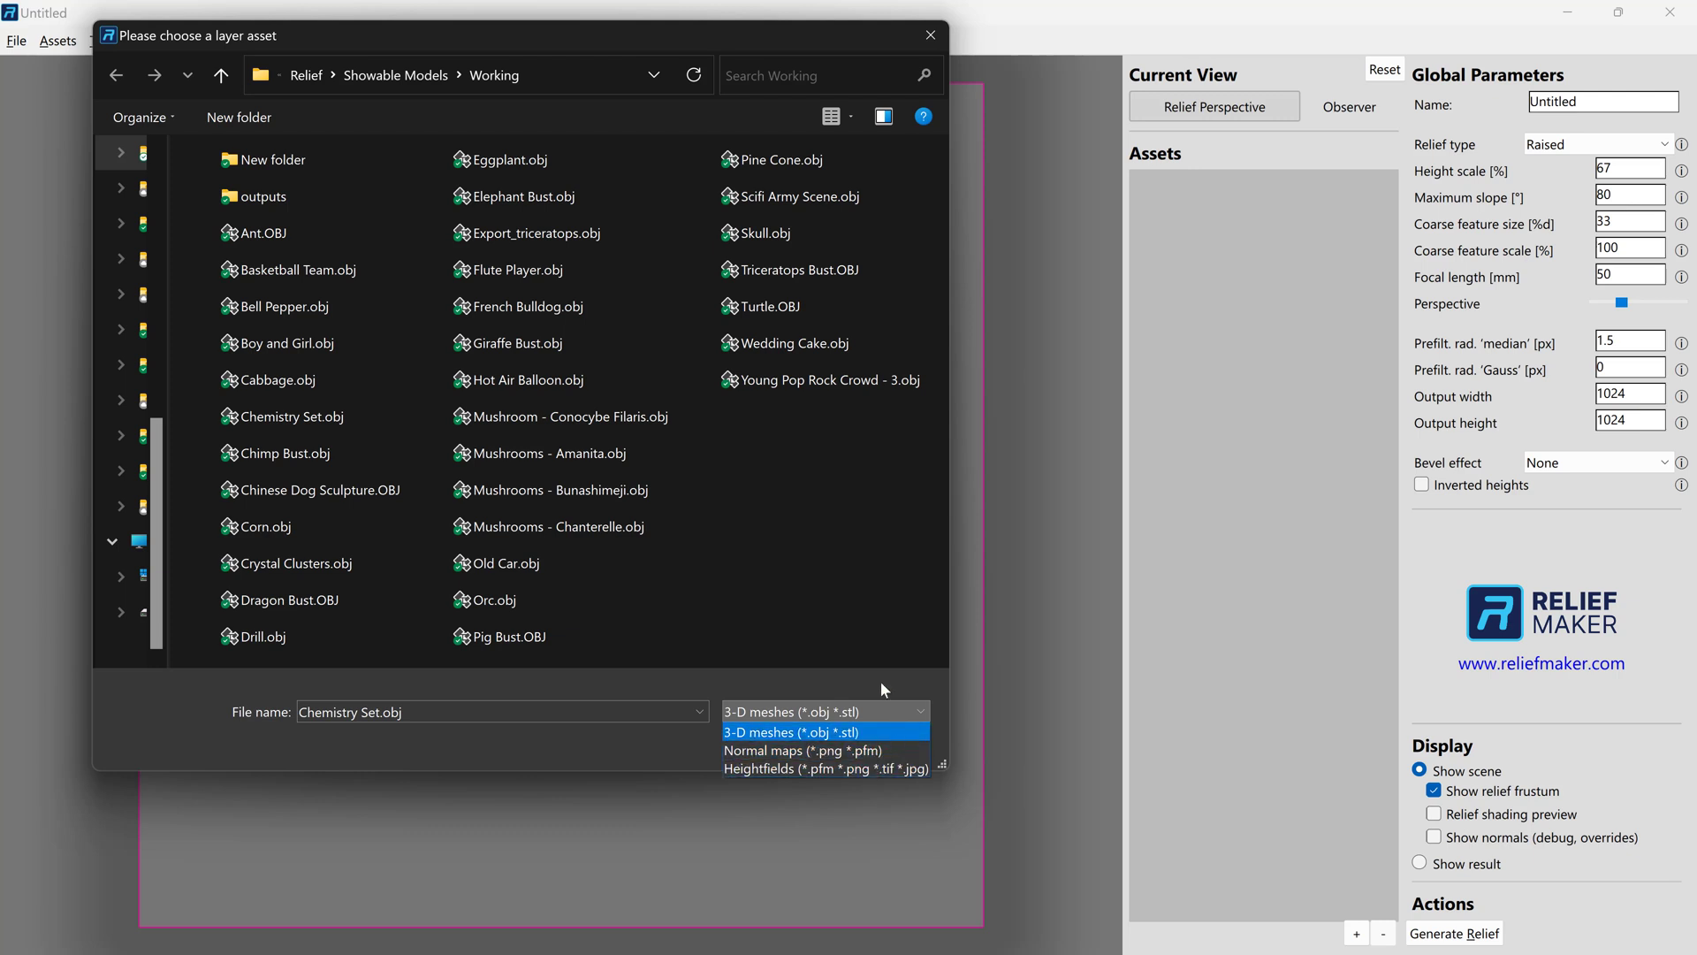
left_click(835, 736)
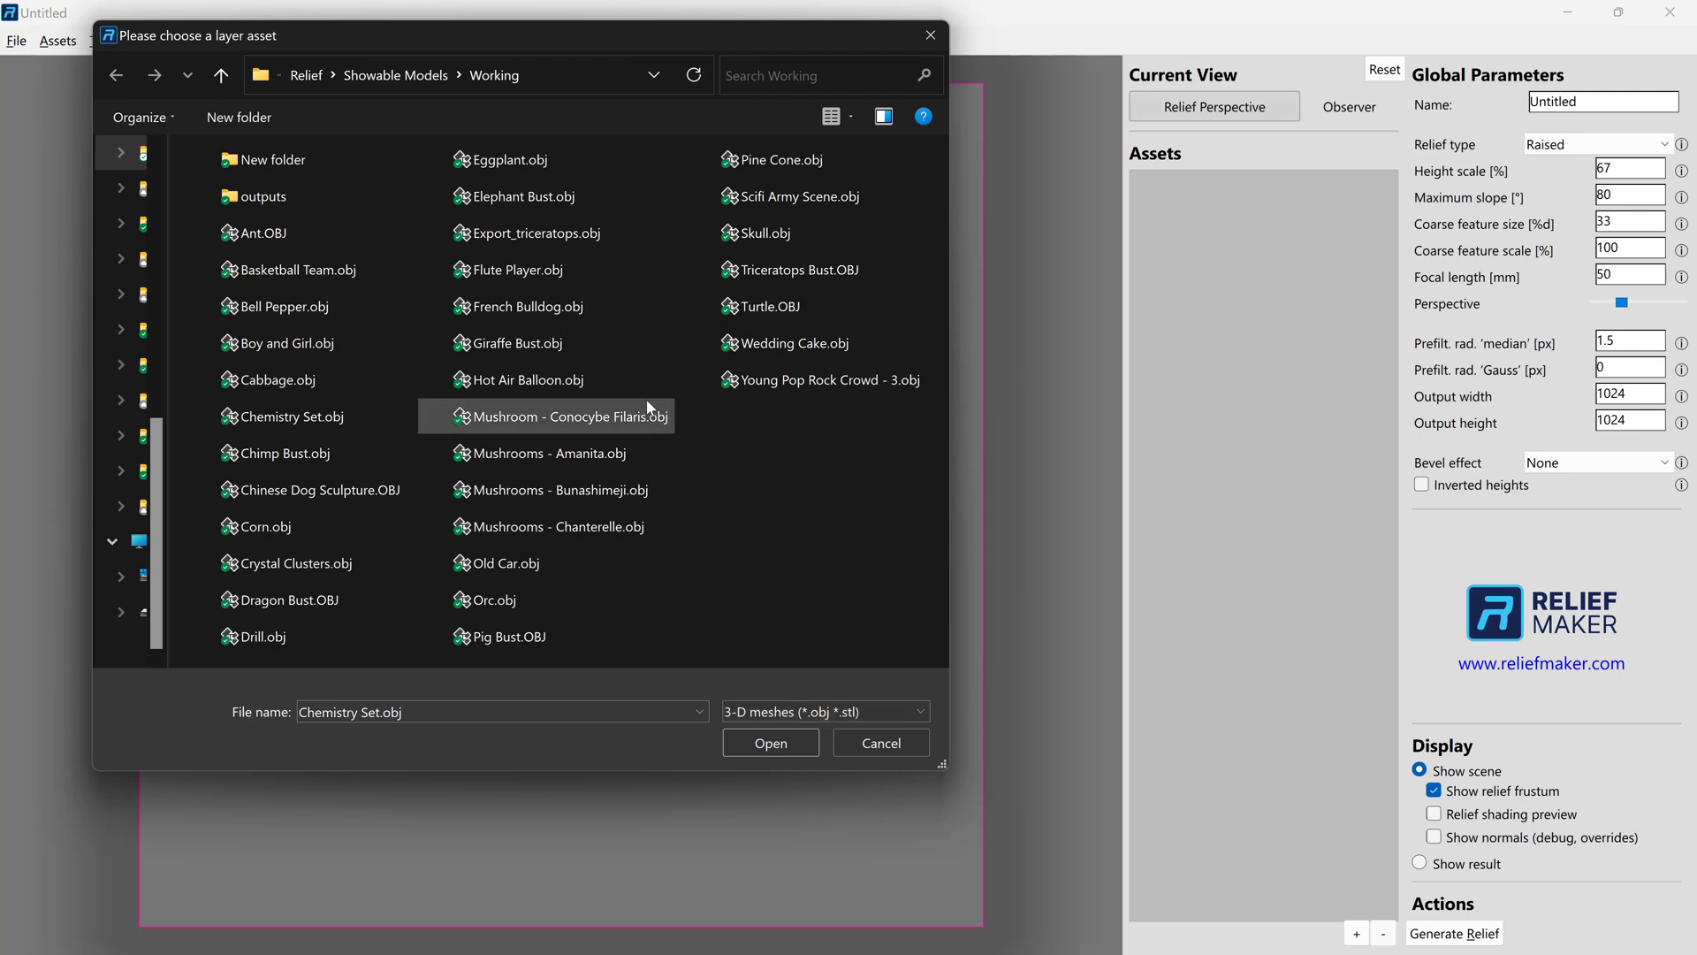
left_click(547, 205)
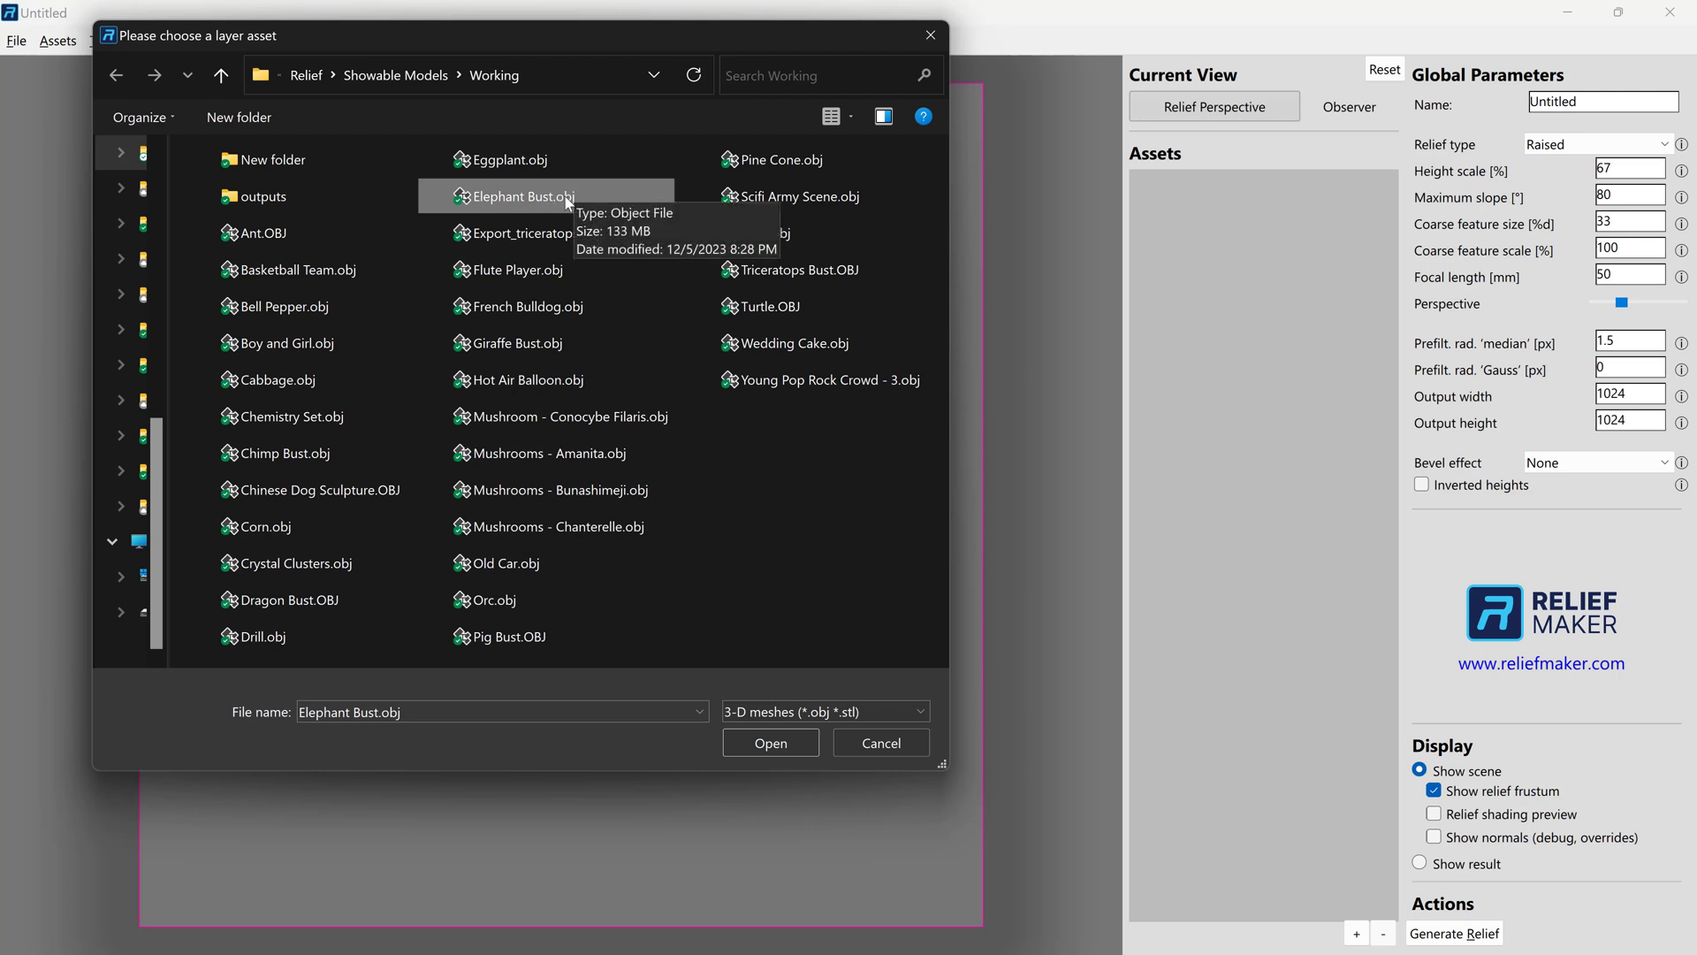
left_click(794, 744)
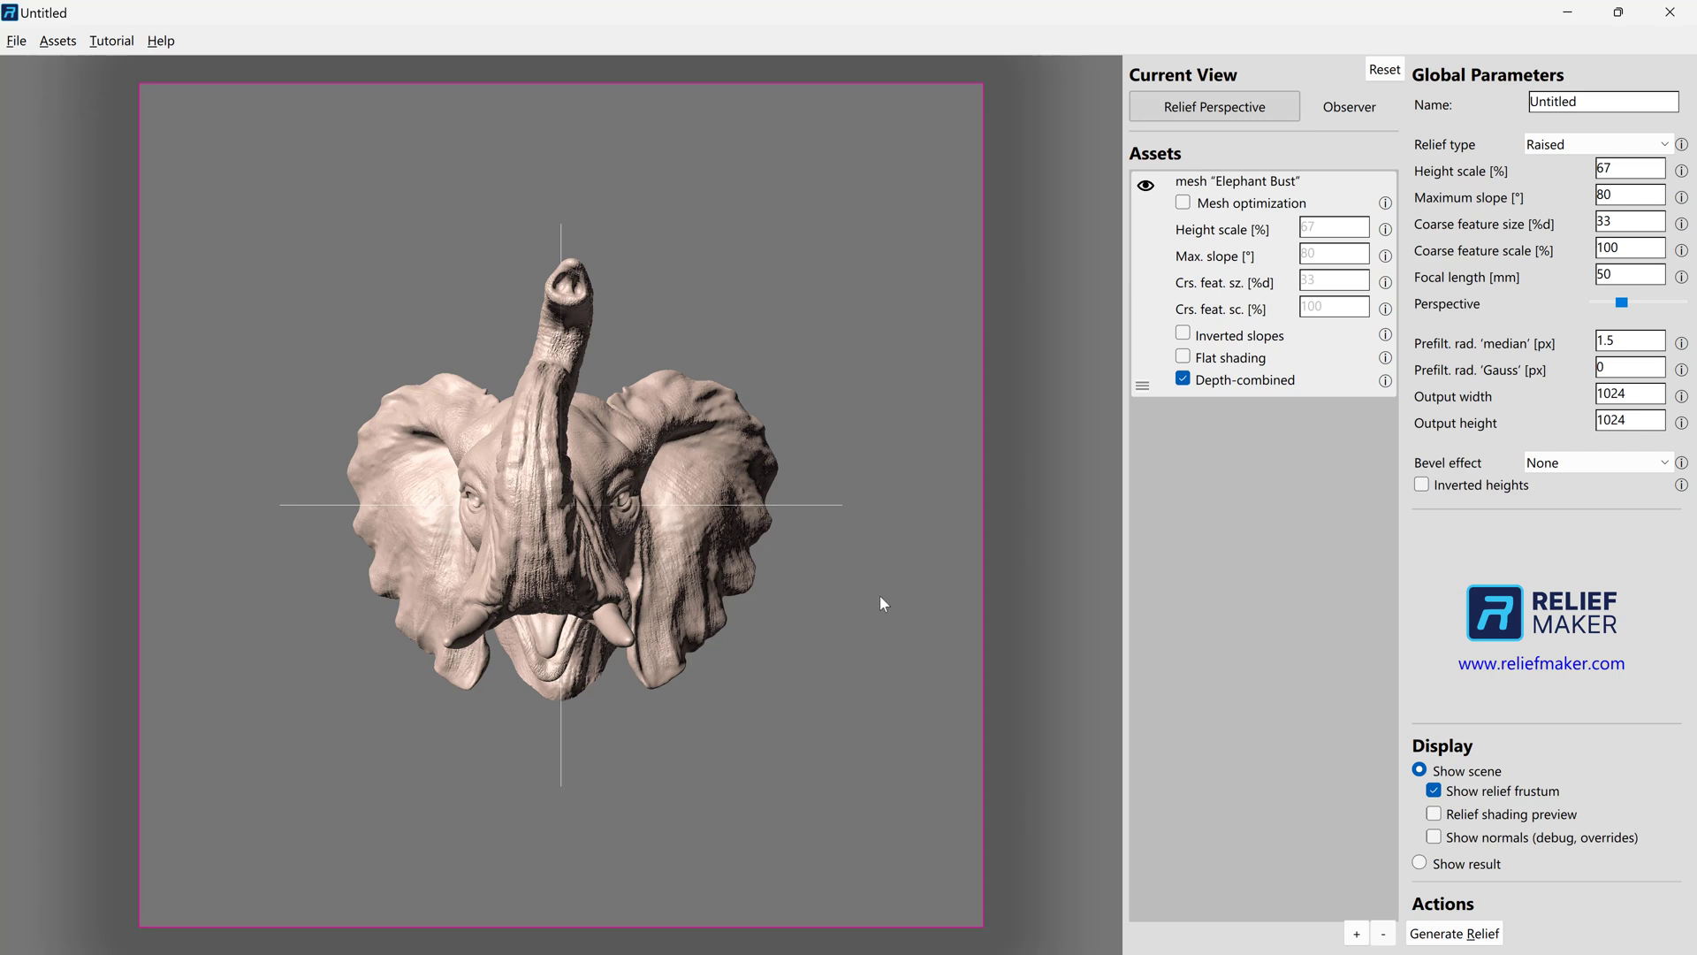
Shrink the view so the elephant sits left, then pick Ant.OBJ as another asset.
scroll(878, 594, "down", 2)
right_click_drag(868, 592, 614, 601)
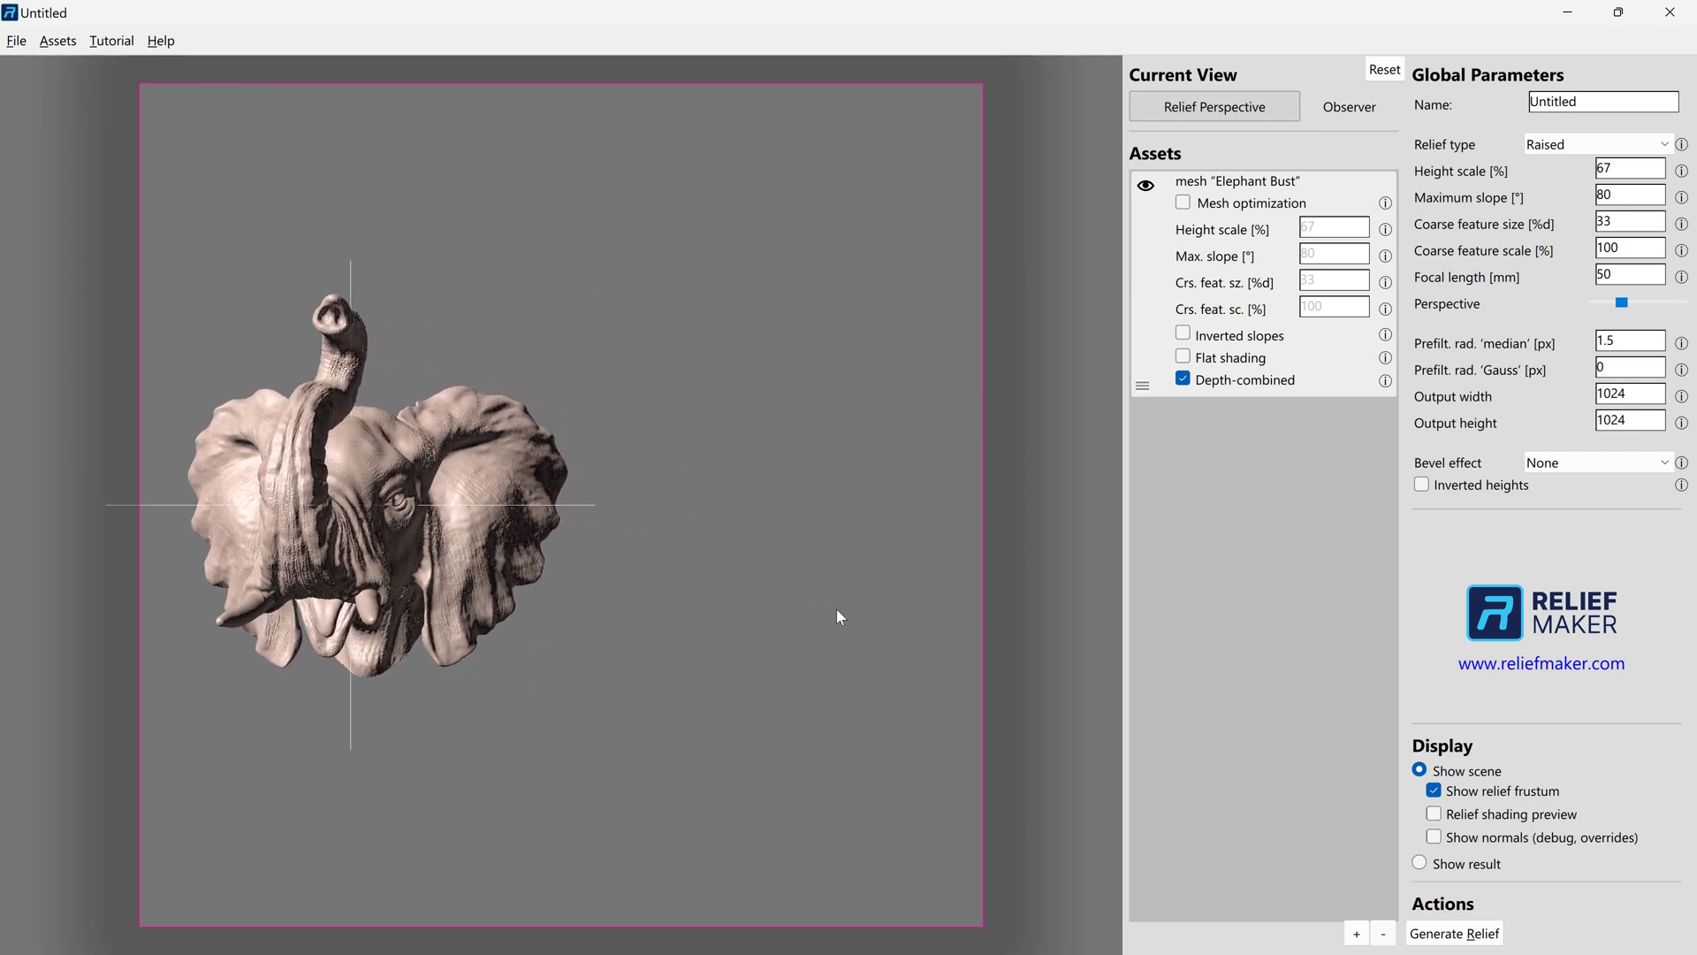
left_click(1356, 934)
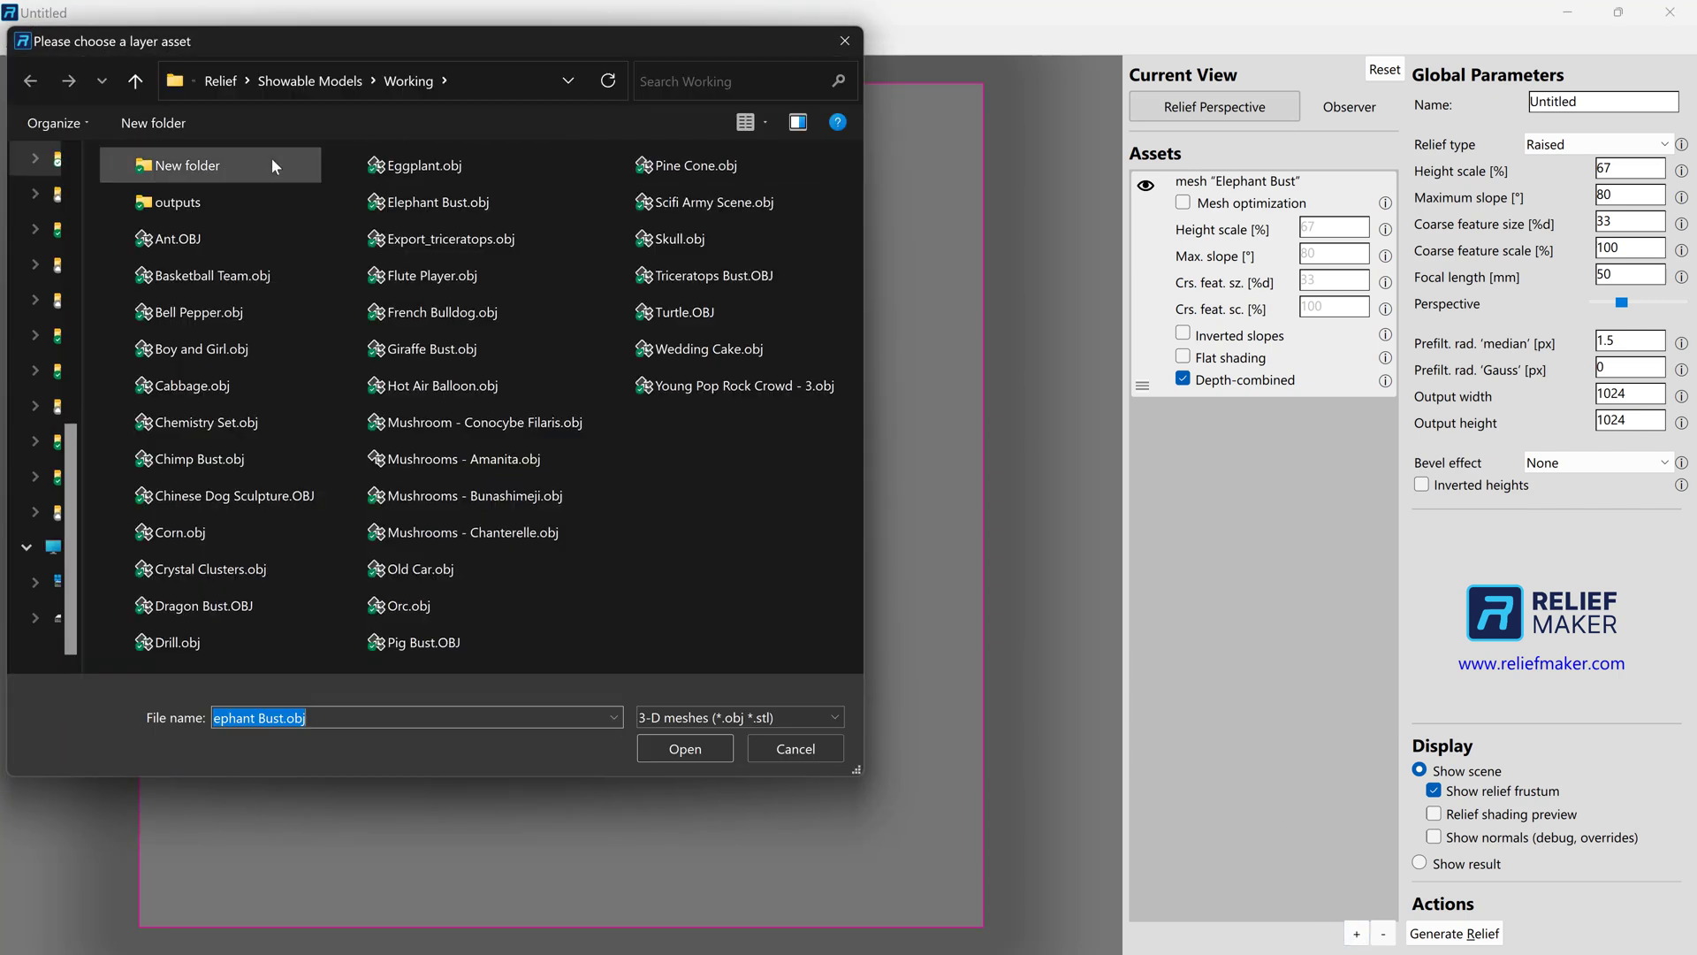
left_click(177, 239)
Load Ant.OBJ into the scene, bringing up its Auto Resize prompt.
double_click(534, 281)
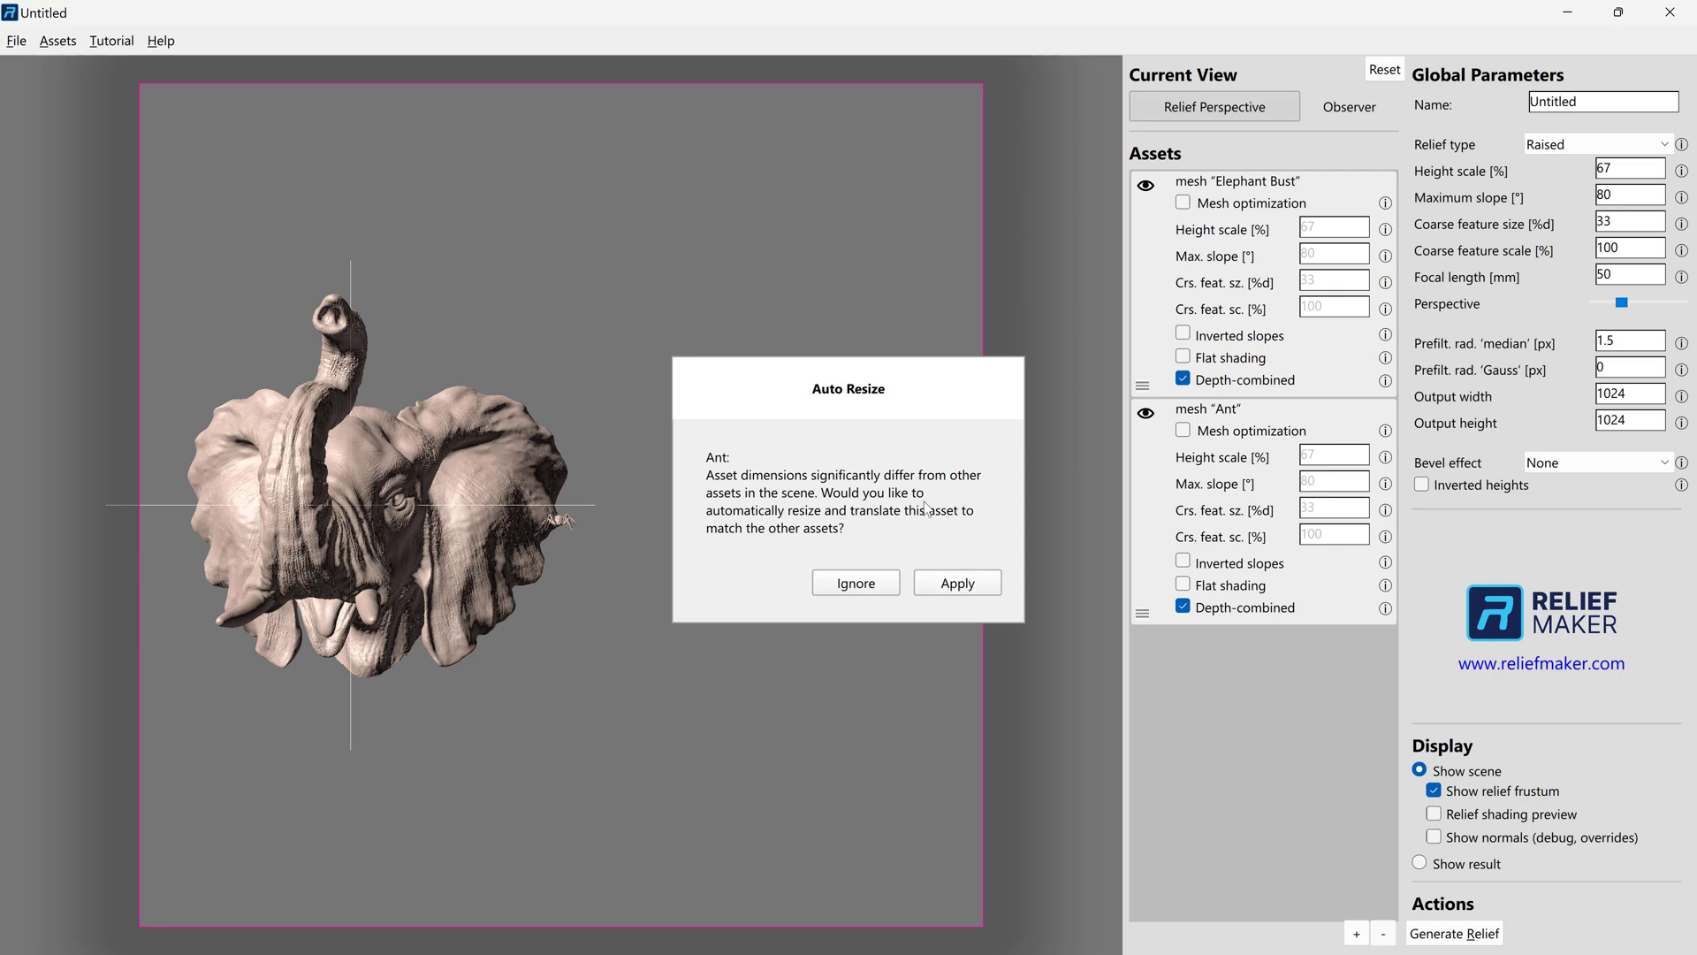
Apply Auto Resize to the ant and shift the scene view sideways.
left_click(959, 585)
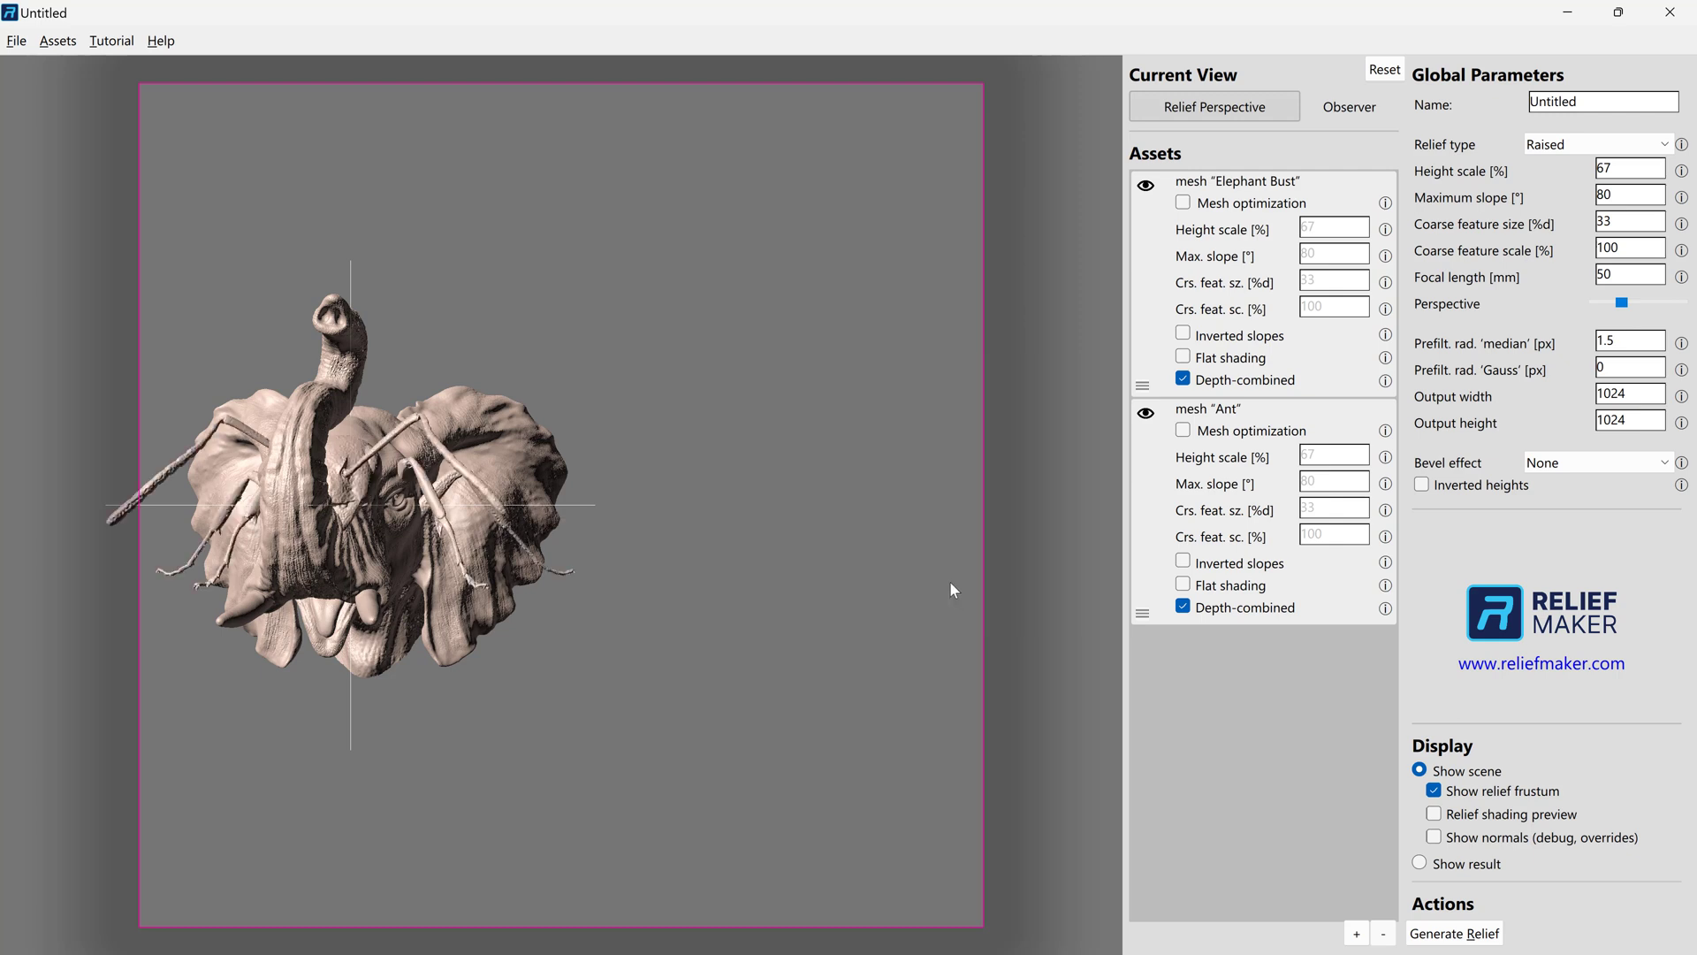
left_click_drag(739, 498, 607, 495)
left_click(408, 461)
left_click(743, 461)
scroll(608, 496, "up", 5)
scroll(472, 490, "down", 5)
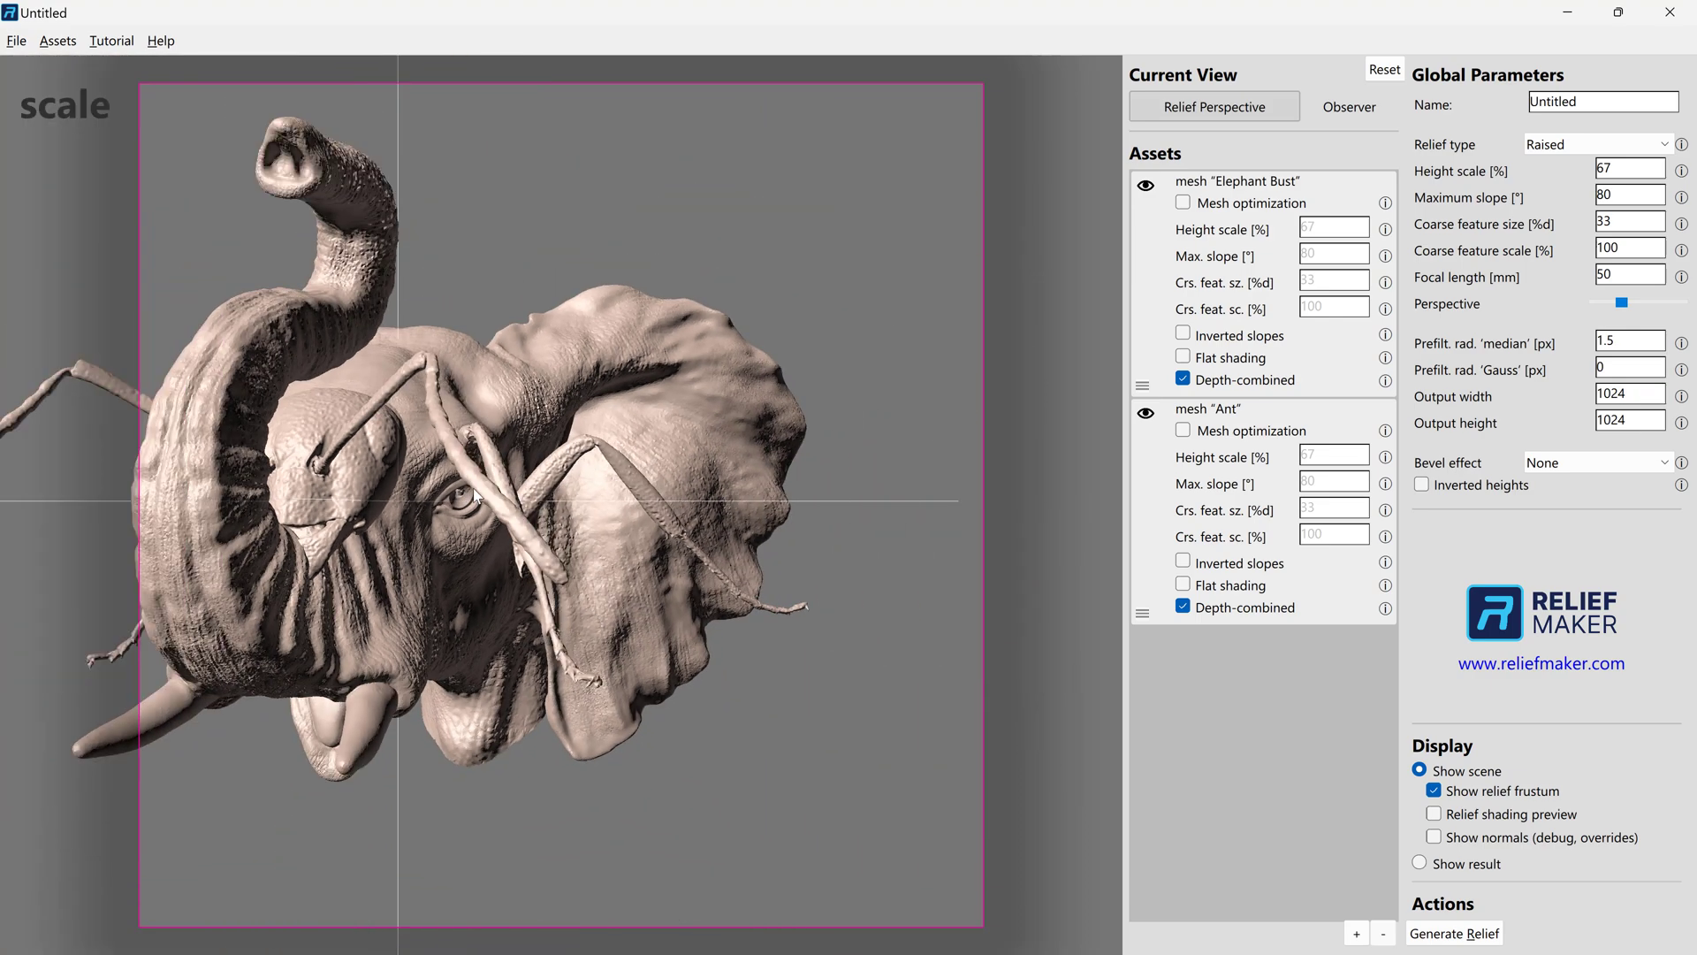
Rotate, enlarge and move the ant so it sits upright on the elephant's head.
left_click(345, 466)
left_click_drag(335, 472, 332, 475)
scroll(331, 475, "up", 2)
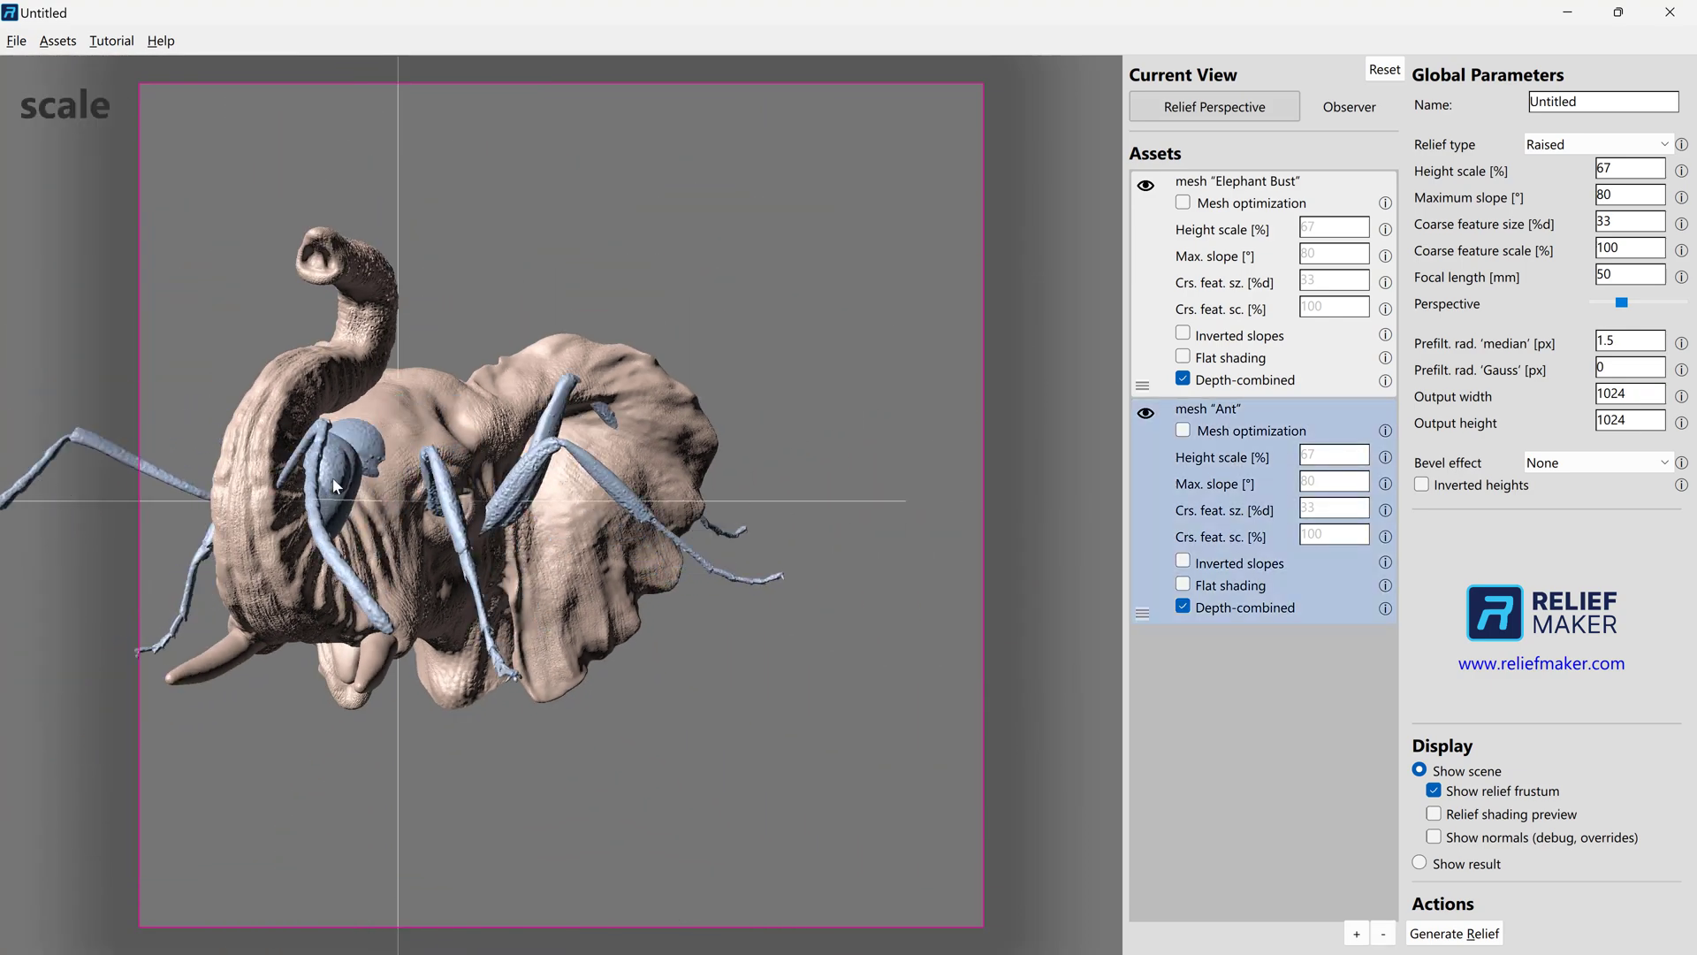
right_click_drag(331, 475, 446, 334)
scroll(468, 334, "up", 2)
scroll(530, 327, "down", 4)
scroll(559, 324, "down", 2)
right_click_drag(559, 324, 562, 336)
scroll(562, 336, "down", 2)
mouse_move(563, 336)
left_mouse_down()
mouse_move(565, 310)
mouse_move(557, 340)
left_mouse_up()
left_click(903, 396)
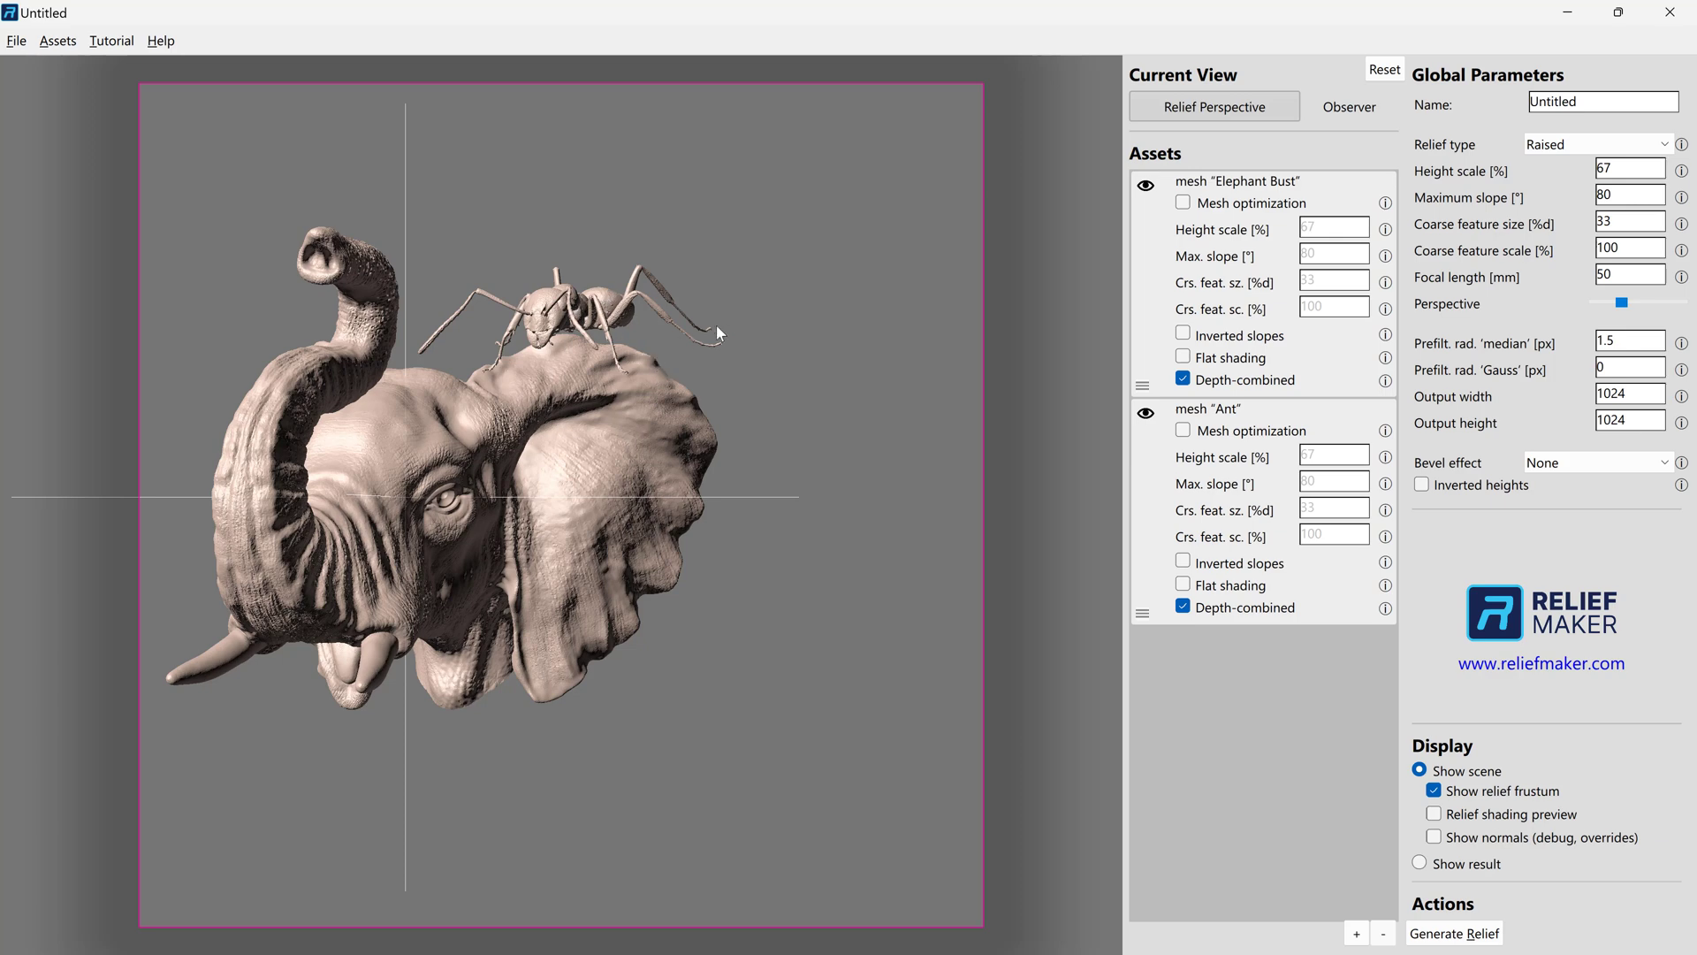
Multi-select the ant and elephant, clear the selection, then reselect only the ant.
left_click(610, 305)
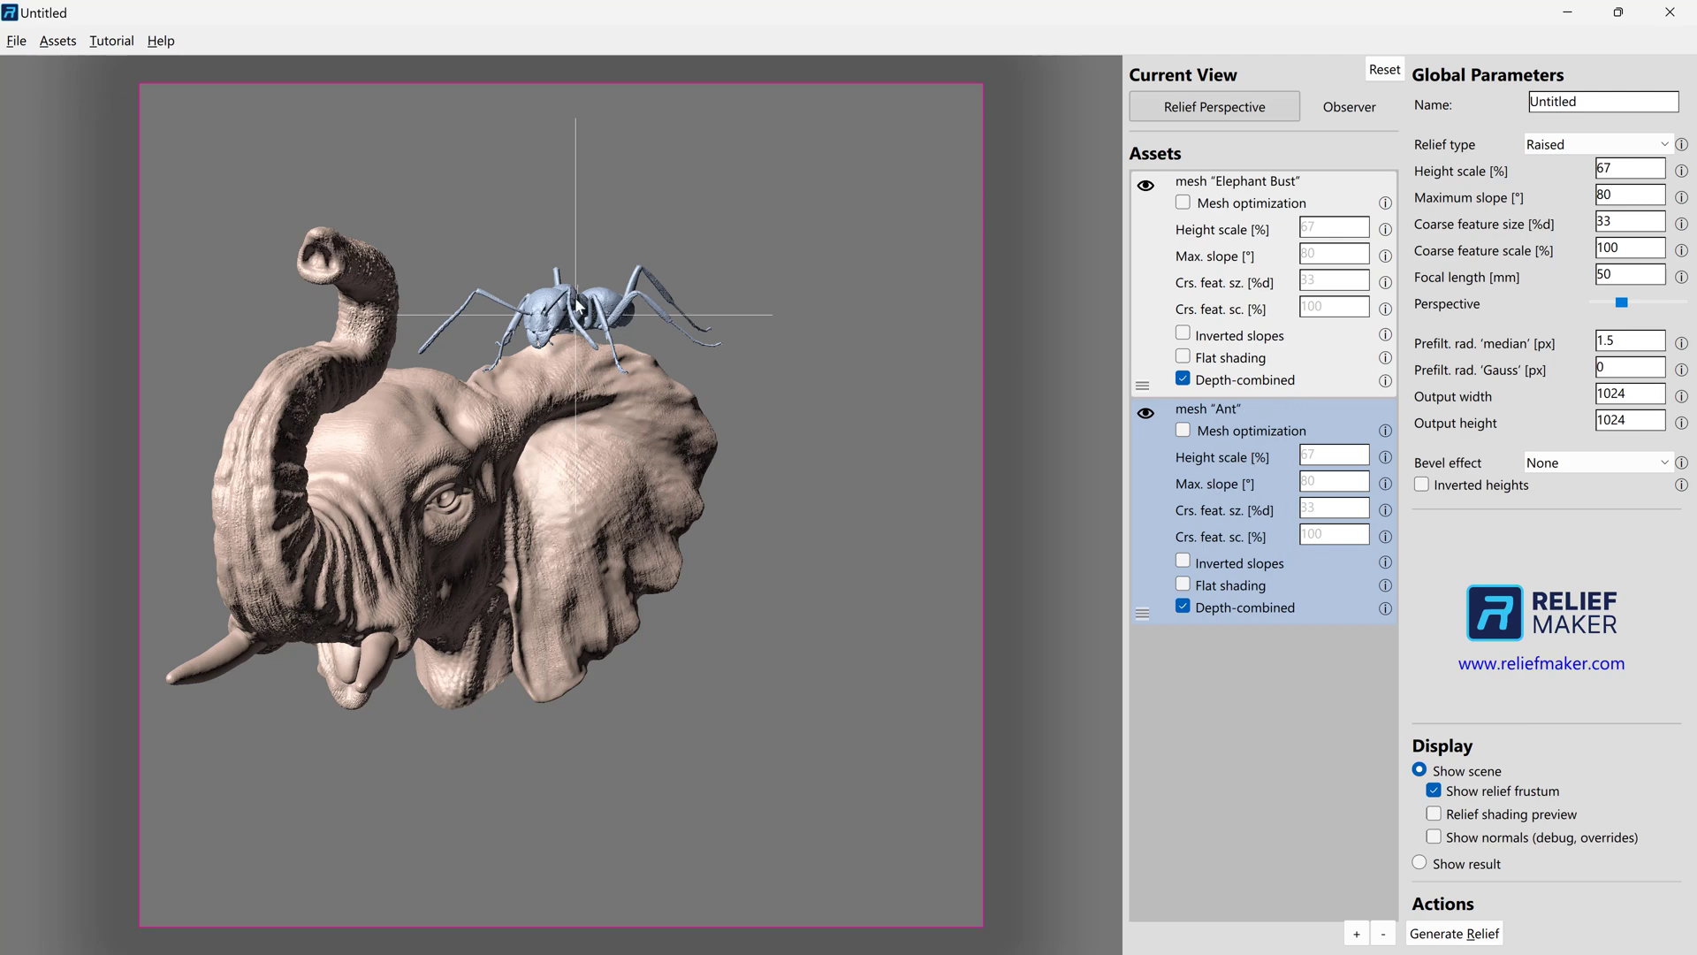
left_click(602, 438, "ctrl")
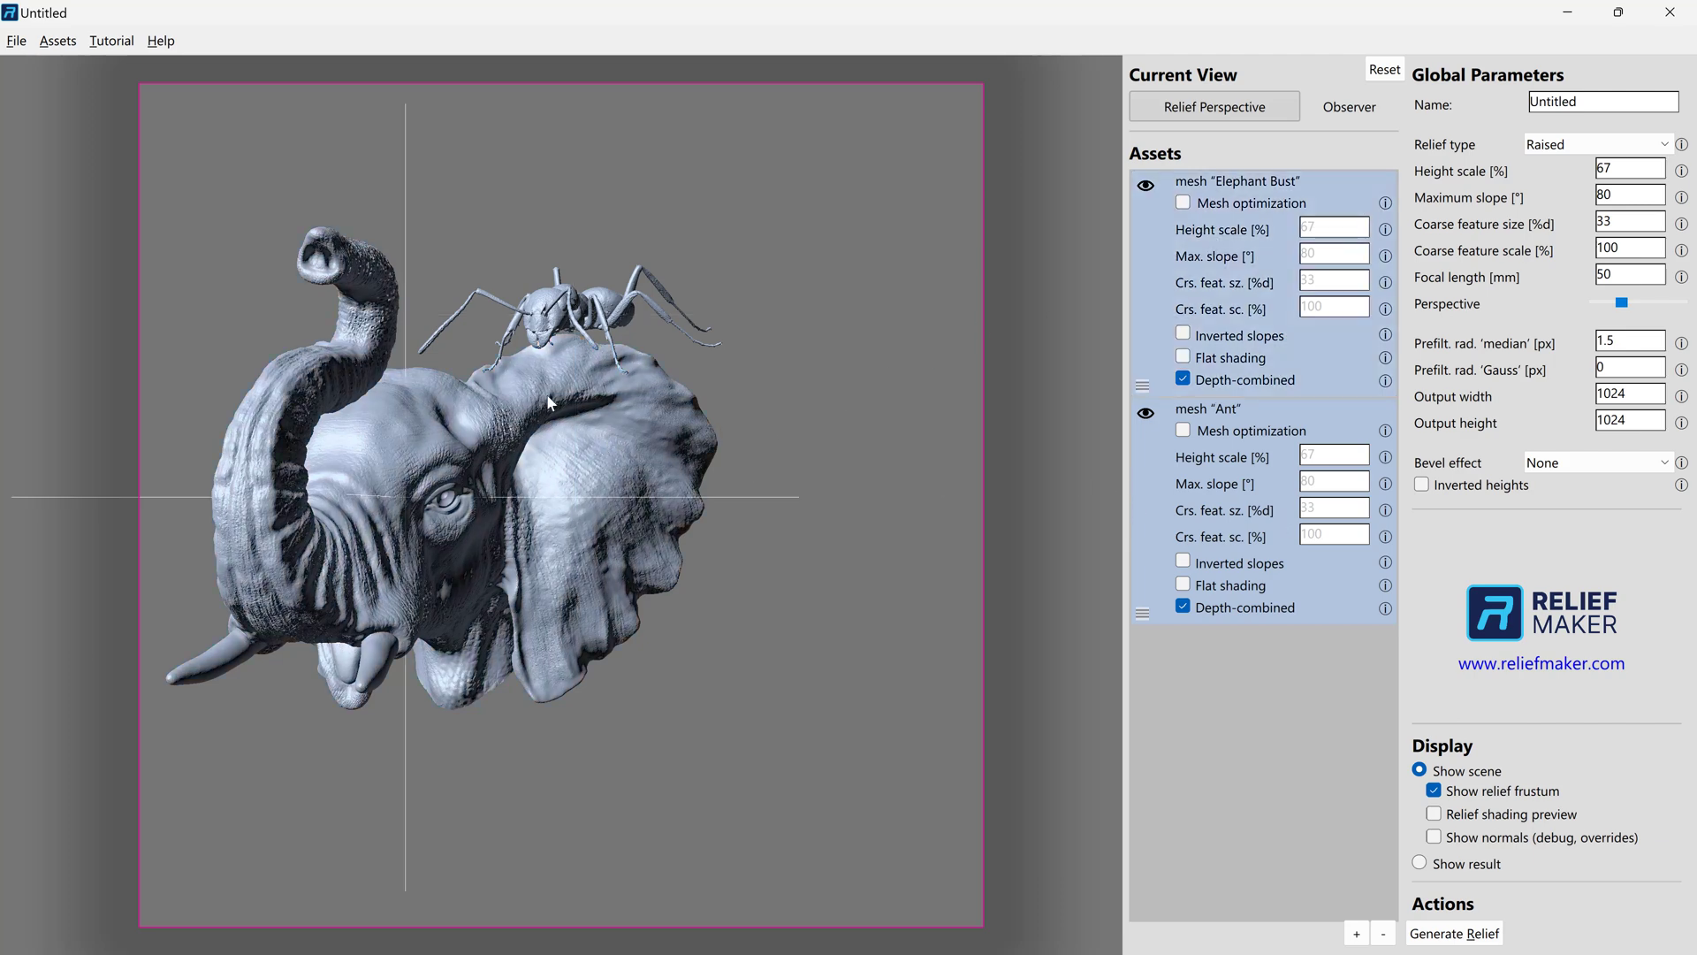
left_click(807, 369)
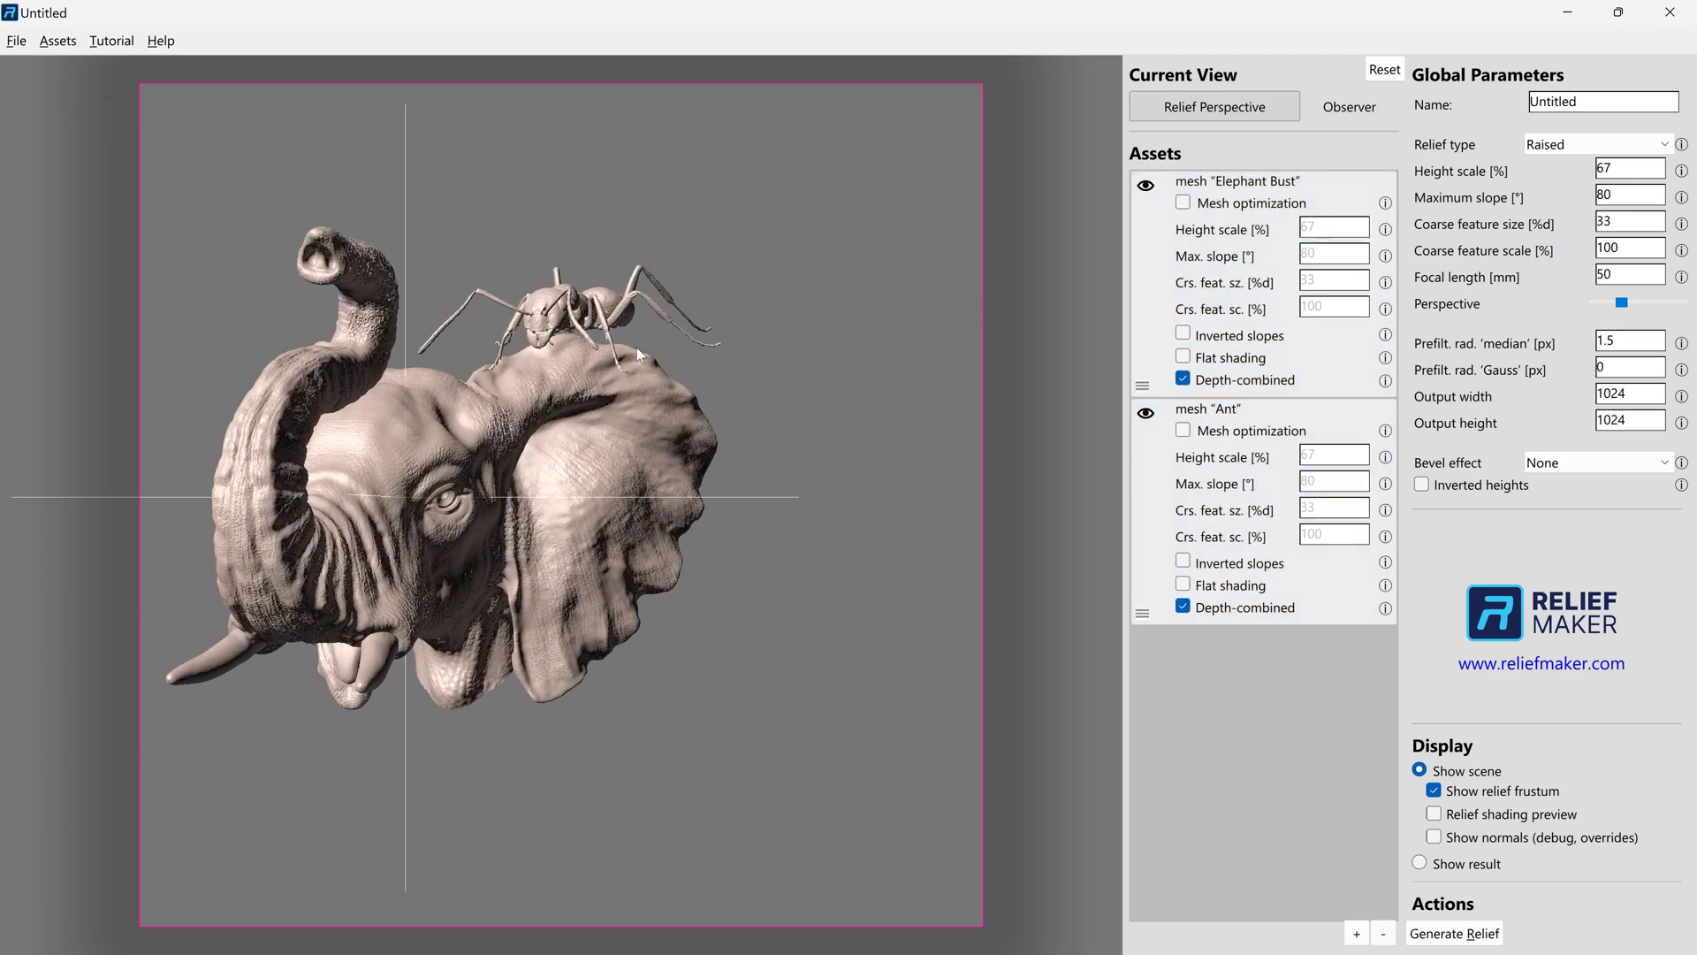
left_click(1273, 410)
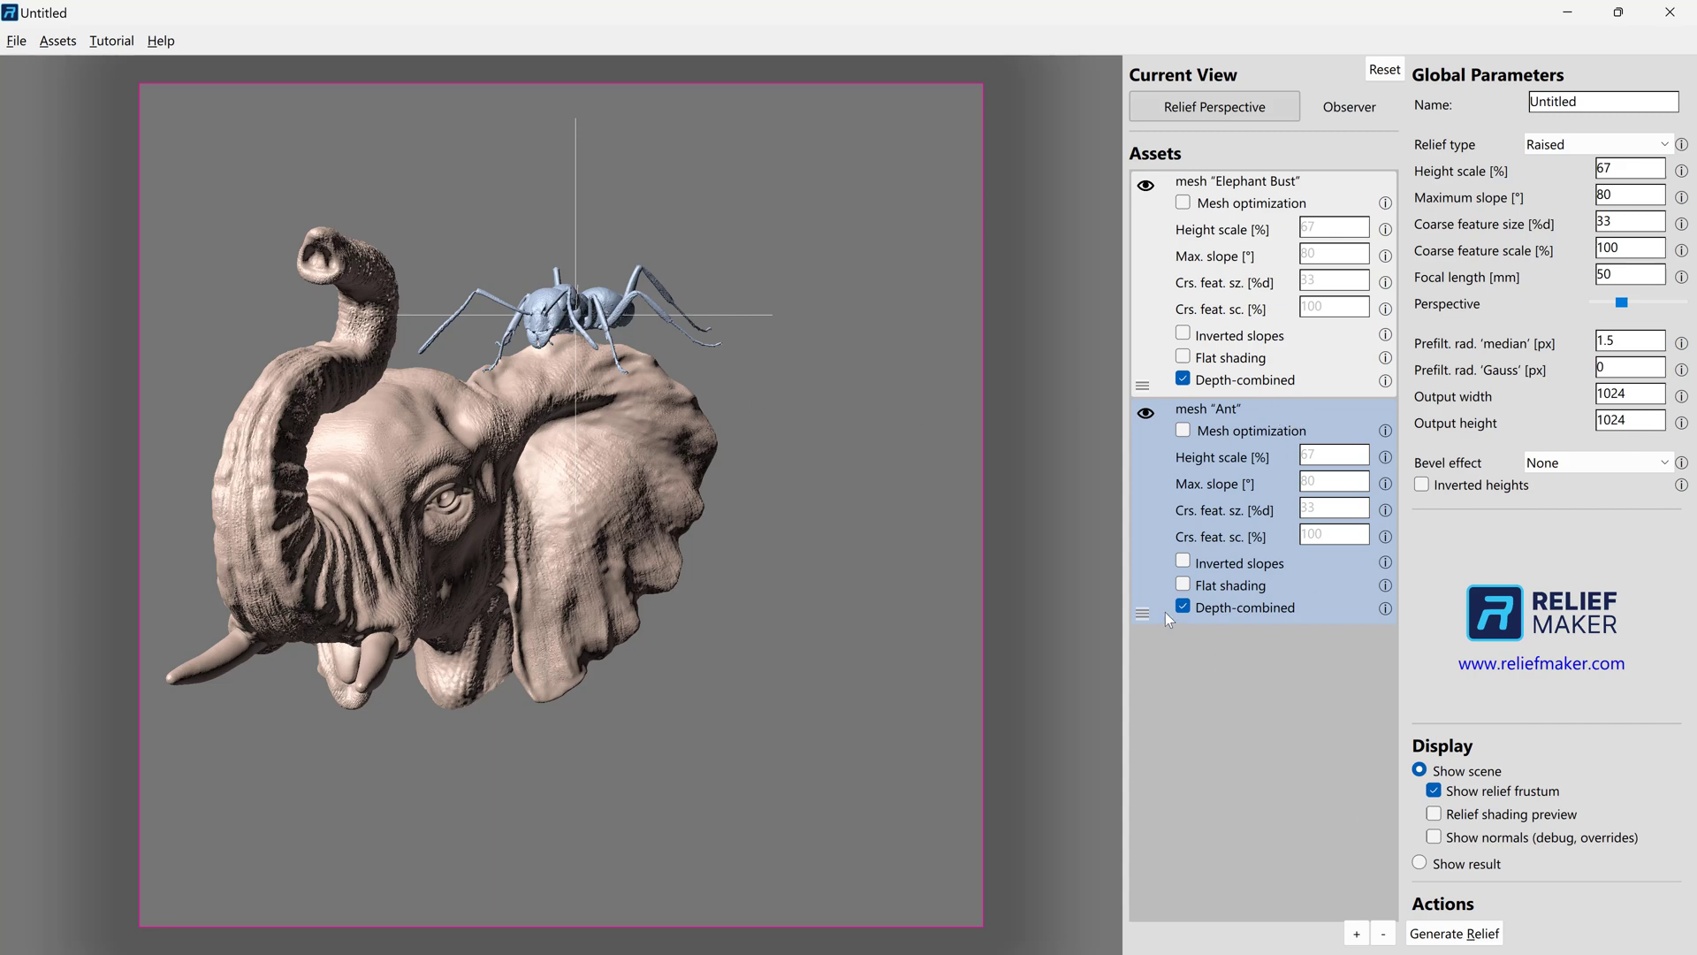
Delete the ant asset, then select and delete the Elephant Bust asset.
left_click(1384, 937)
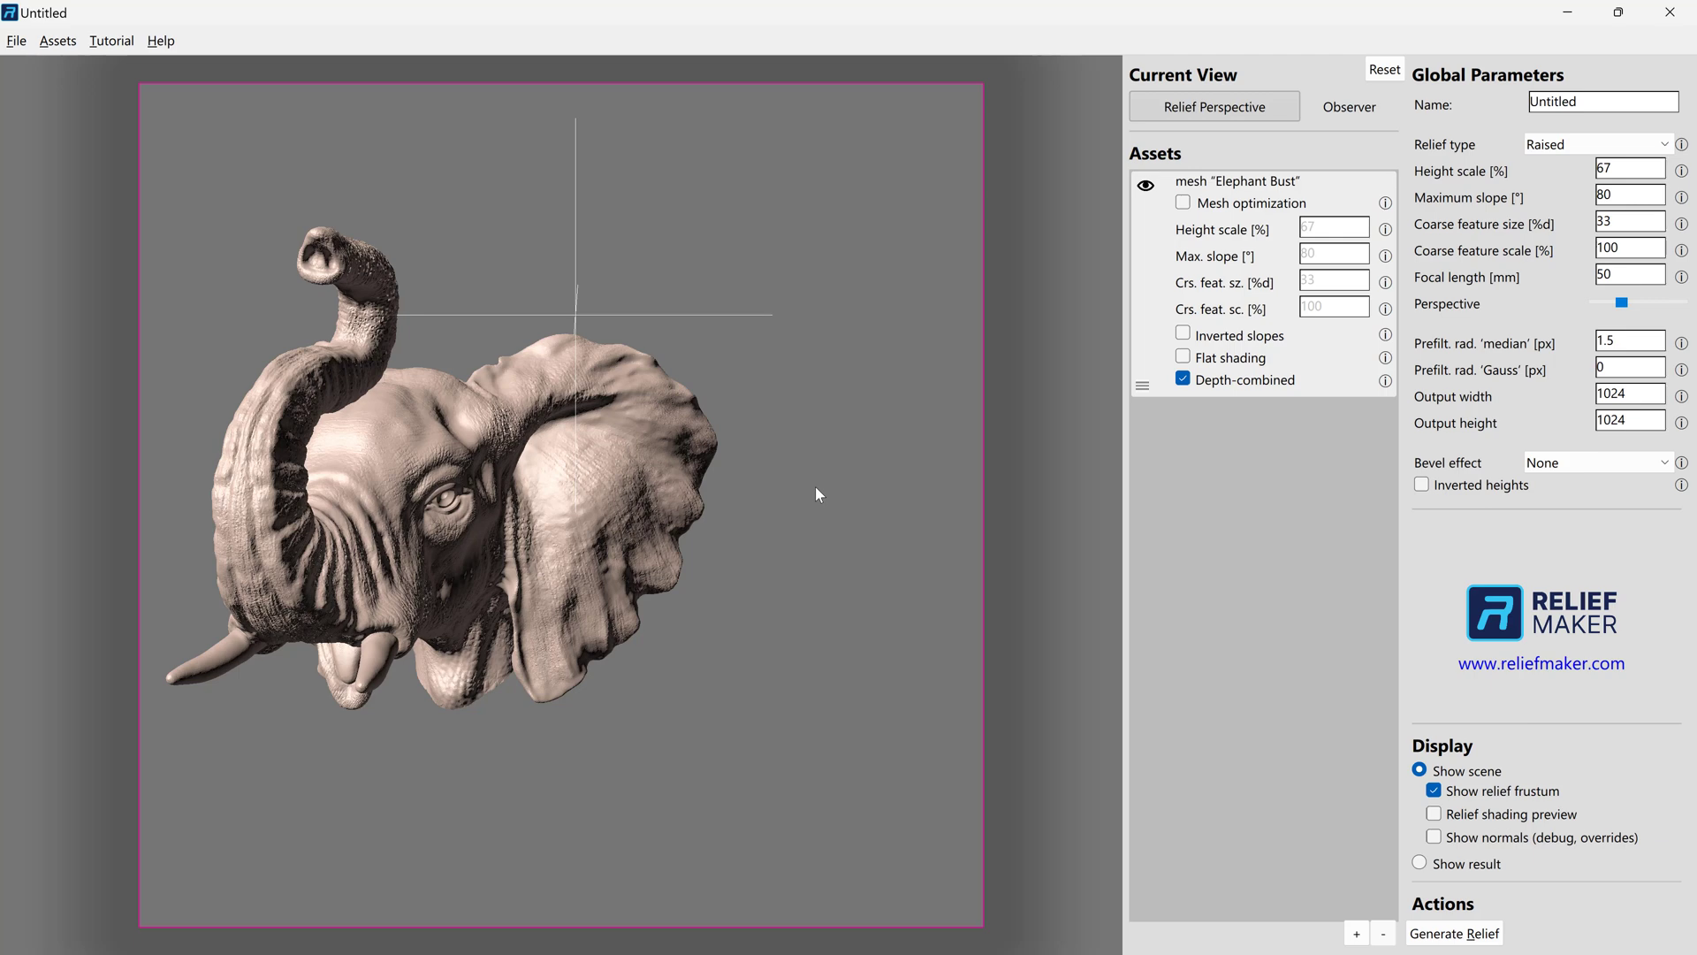
left_click(1273, 292)
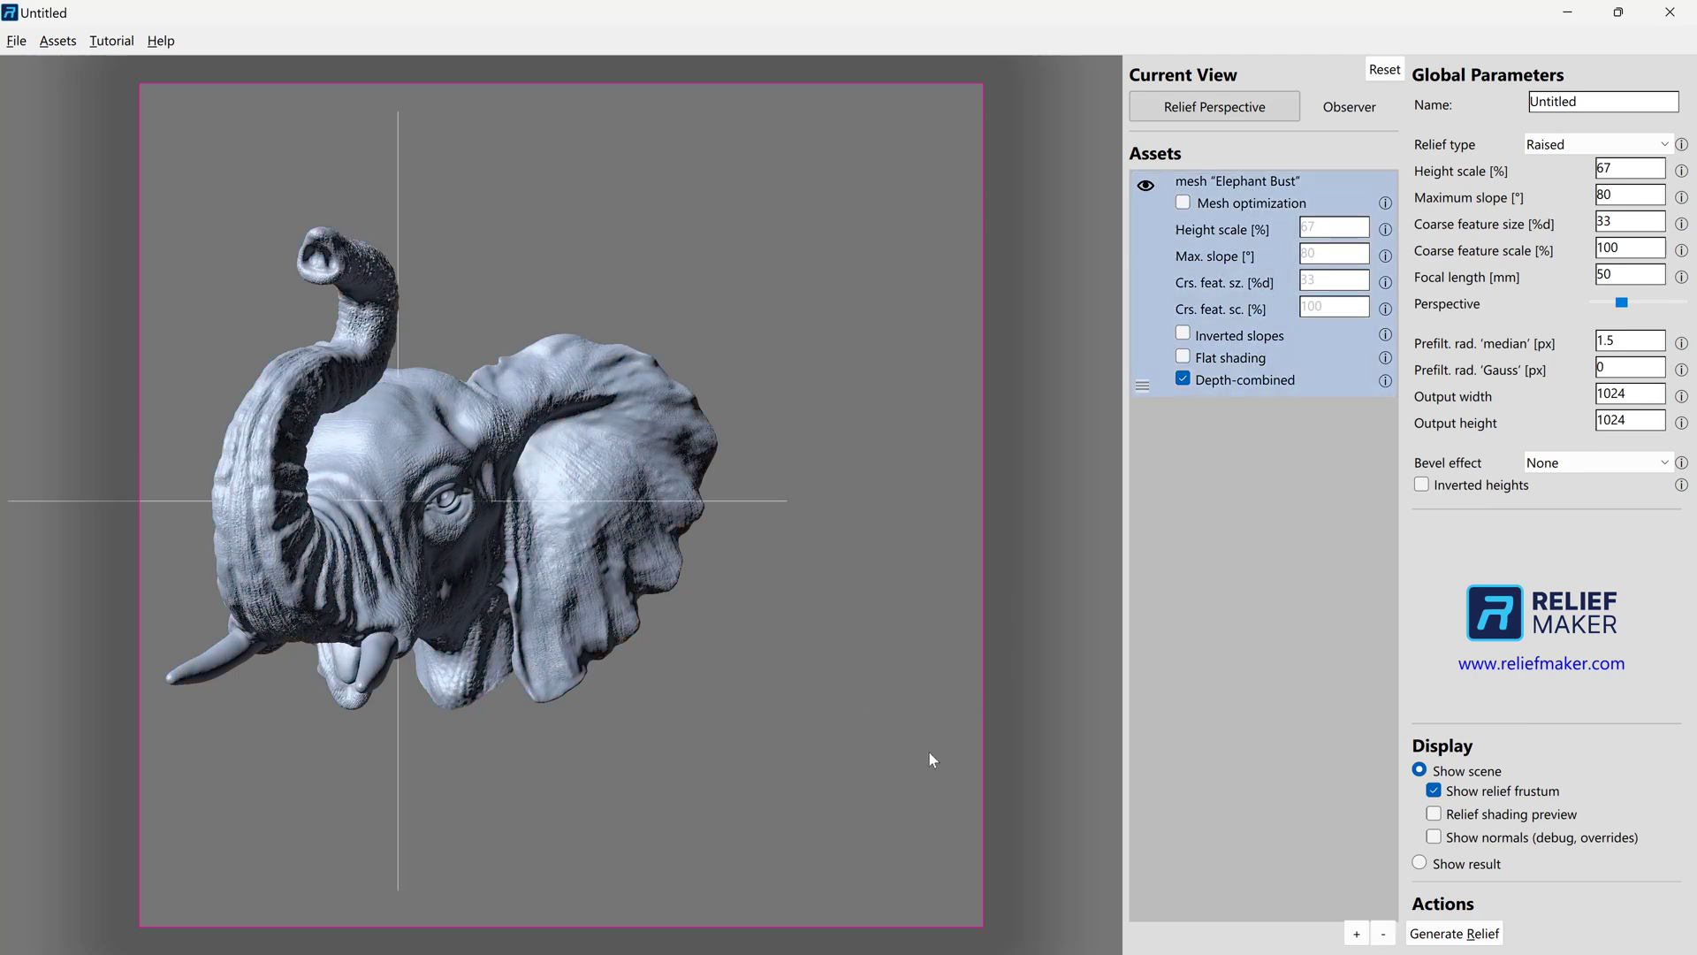
left_click(1384, 934)
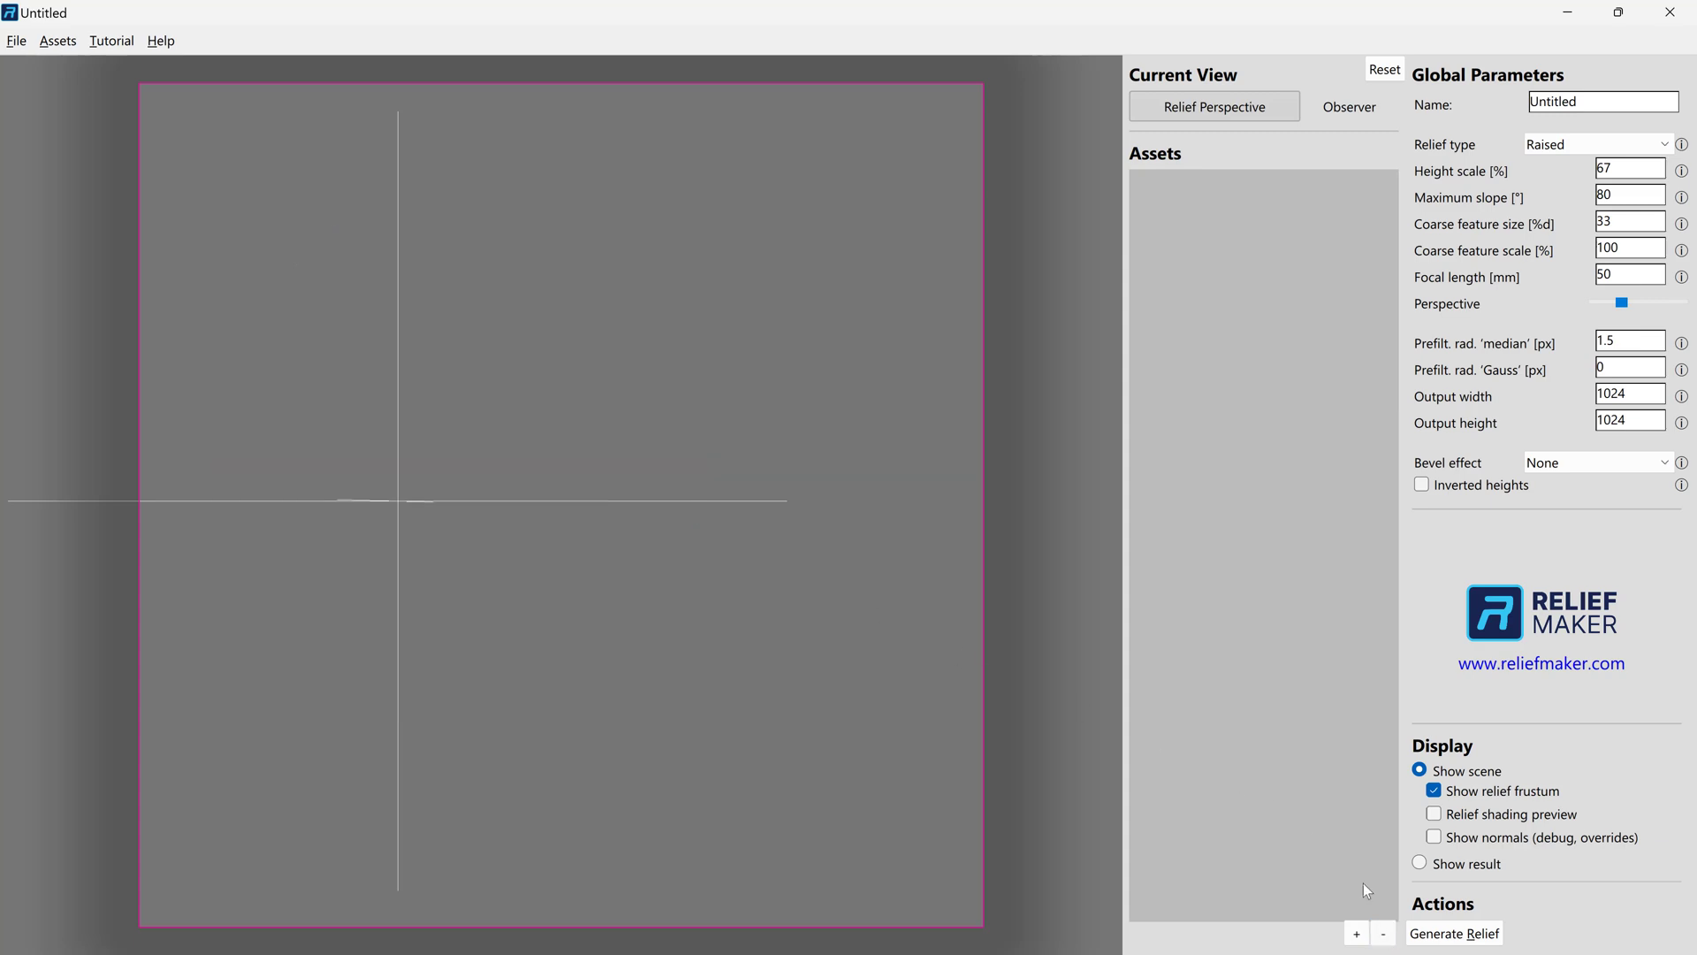
Import Chemistry Set.obj as a new mesh asset.
left_click(1356, 935)
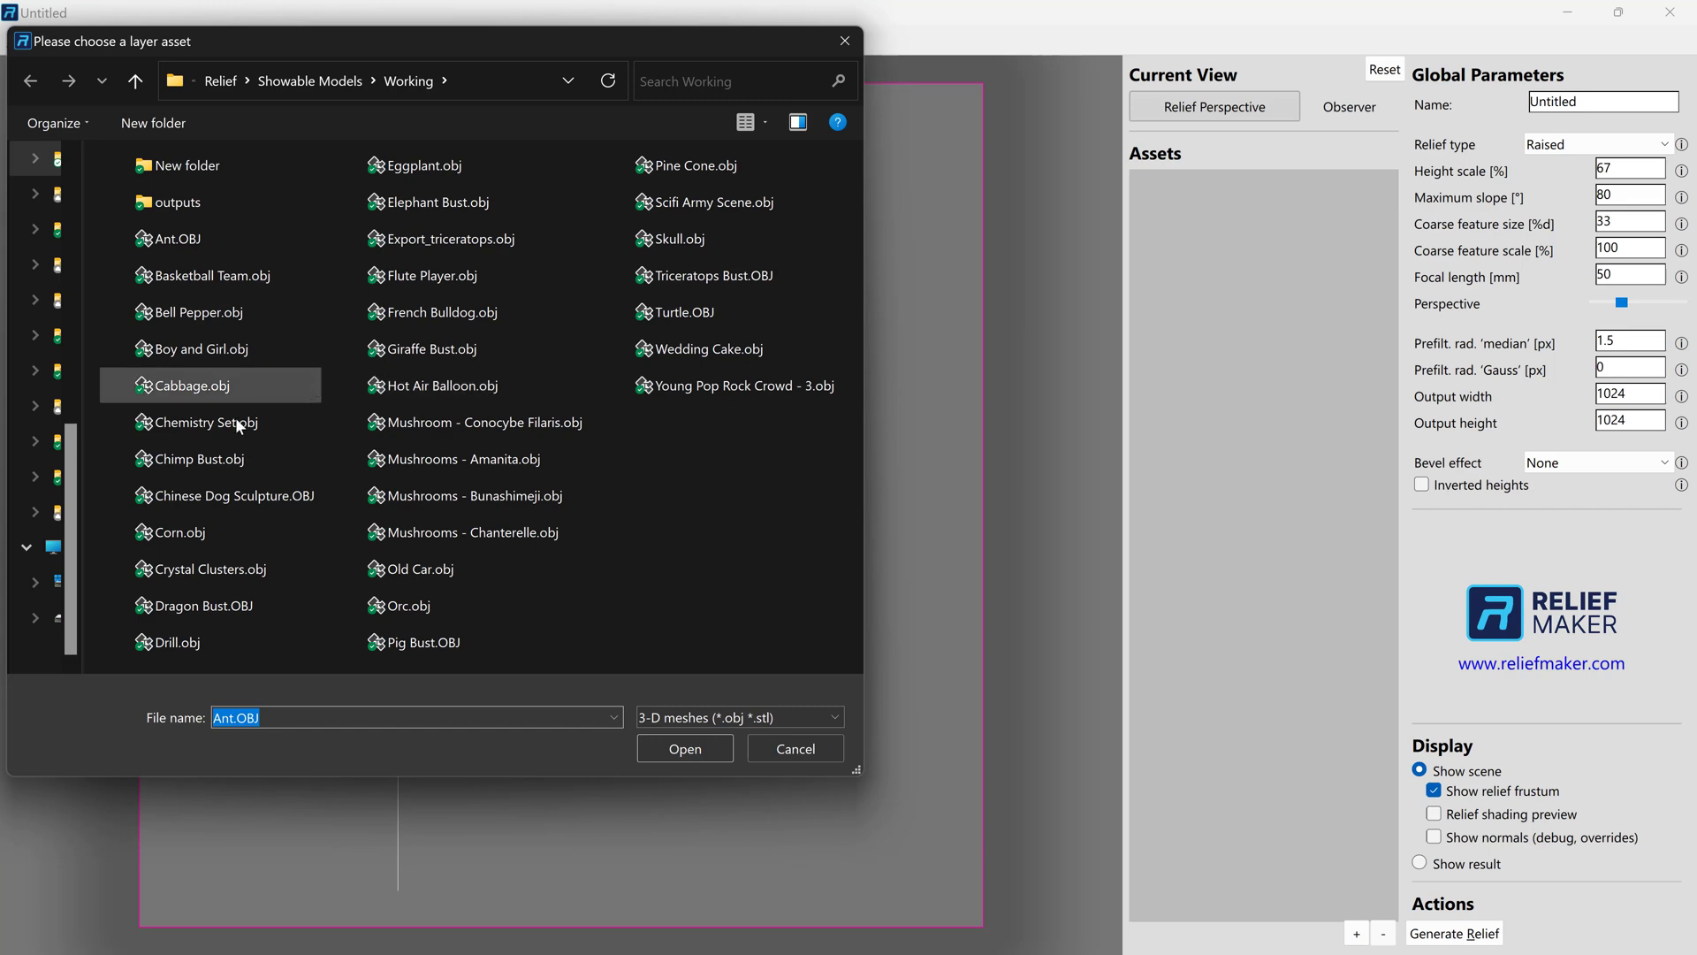
left_click(225, 421)
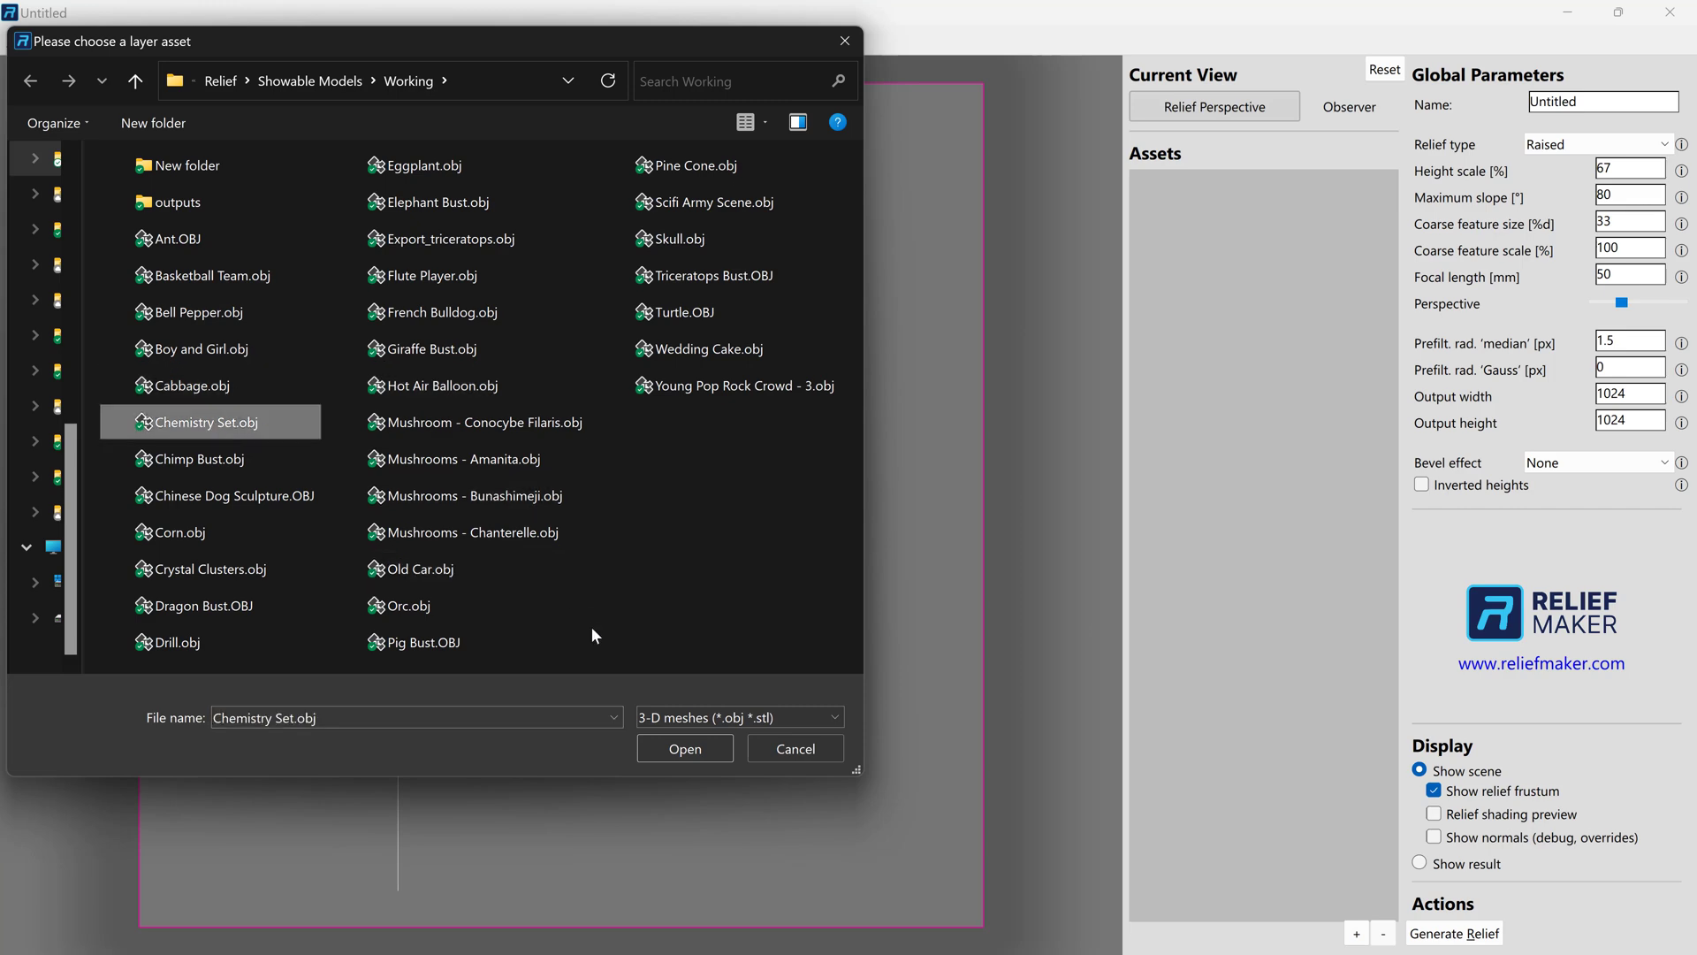
left_click(669, 748)
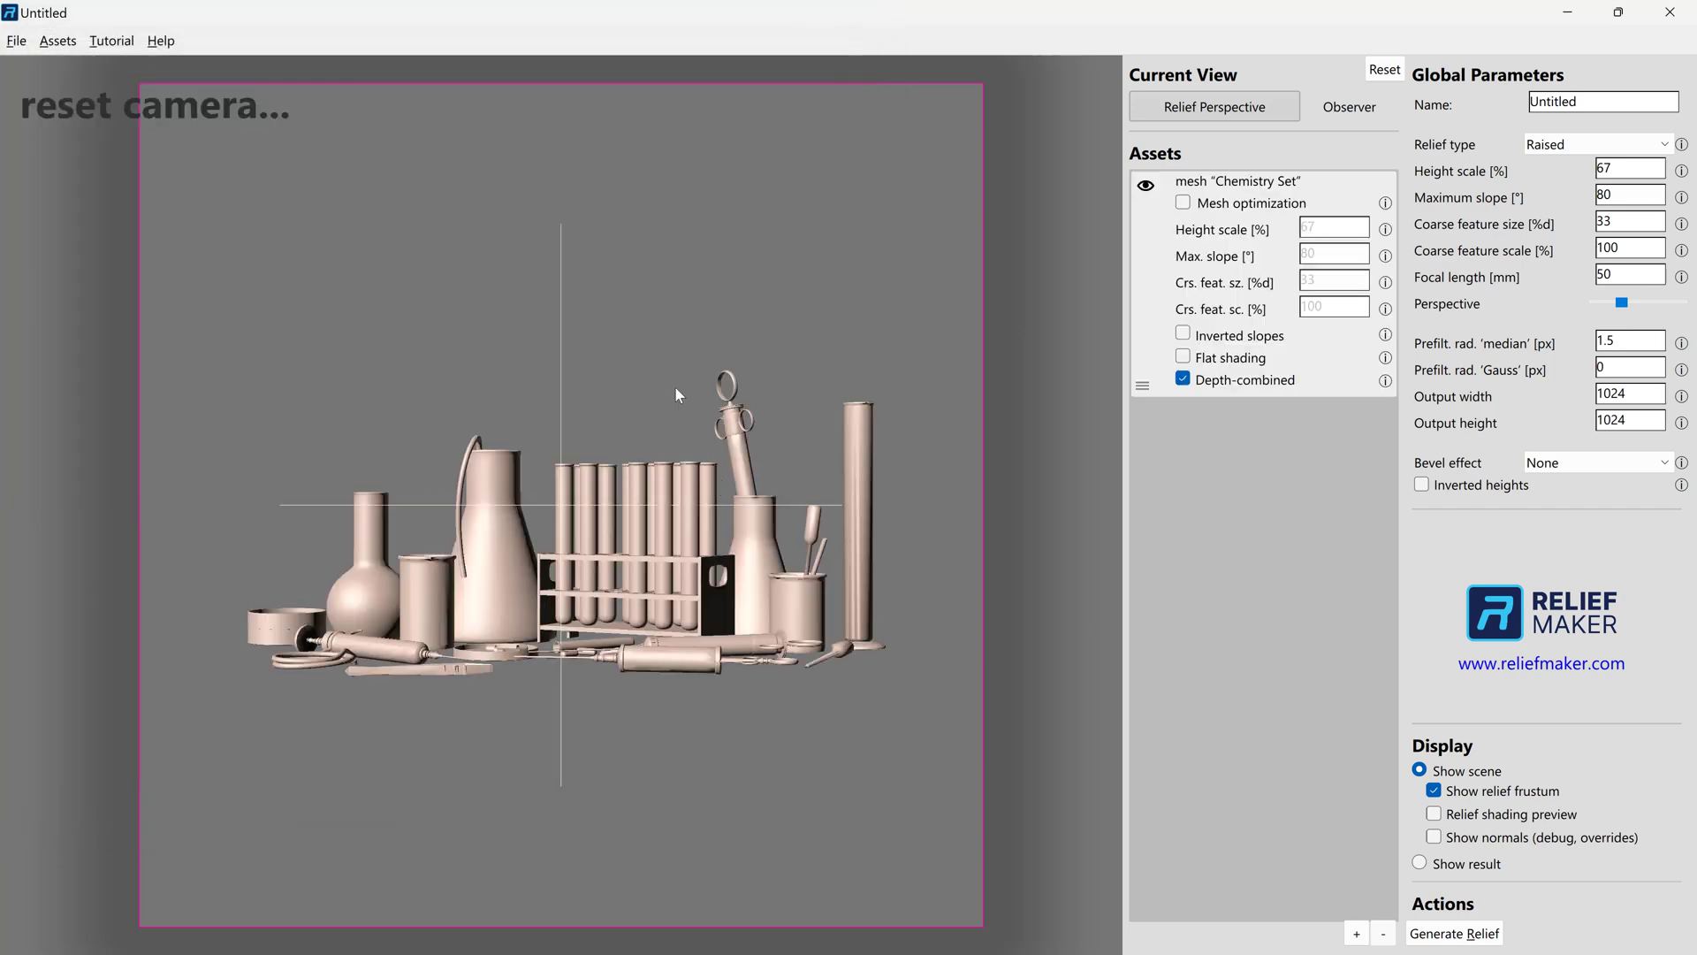
Orbit higher and zoom in on the chemistry set's test-tube rack.
left_click_drag(576, 333, 559, 518)
right_click_drag(629, 565, 747, 638)
middle_click_drag(747, 638, 714, 576)
scroll(663, 530, "up", 3)
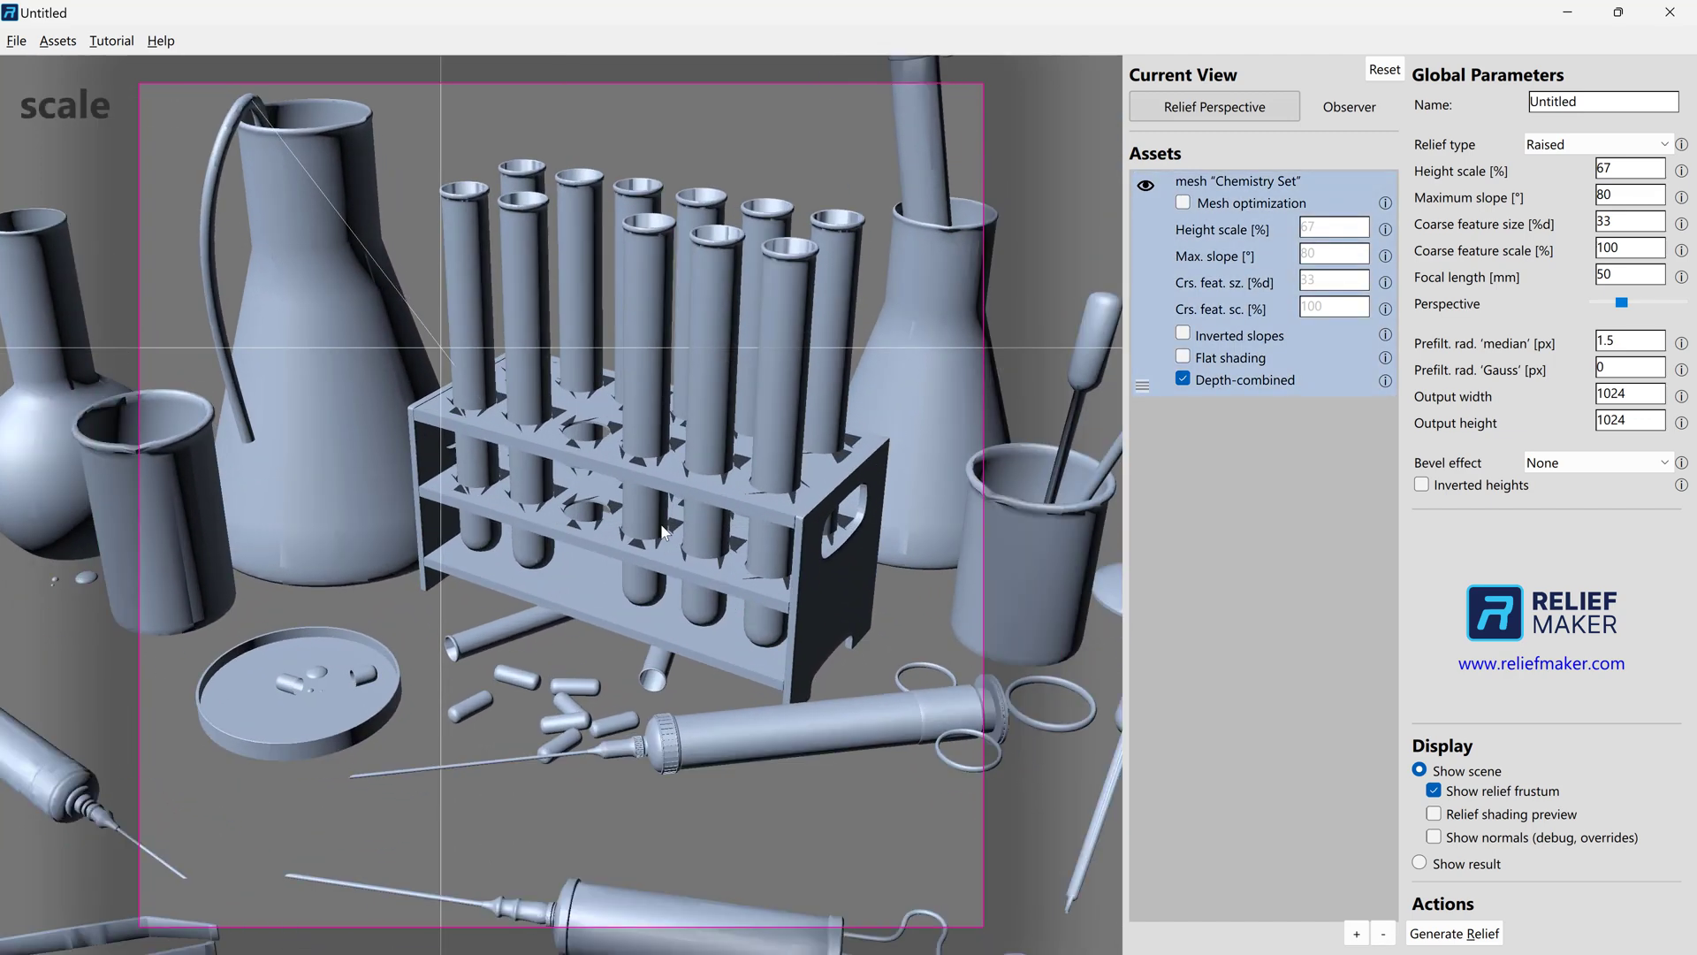
left_click(596, 135)
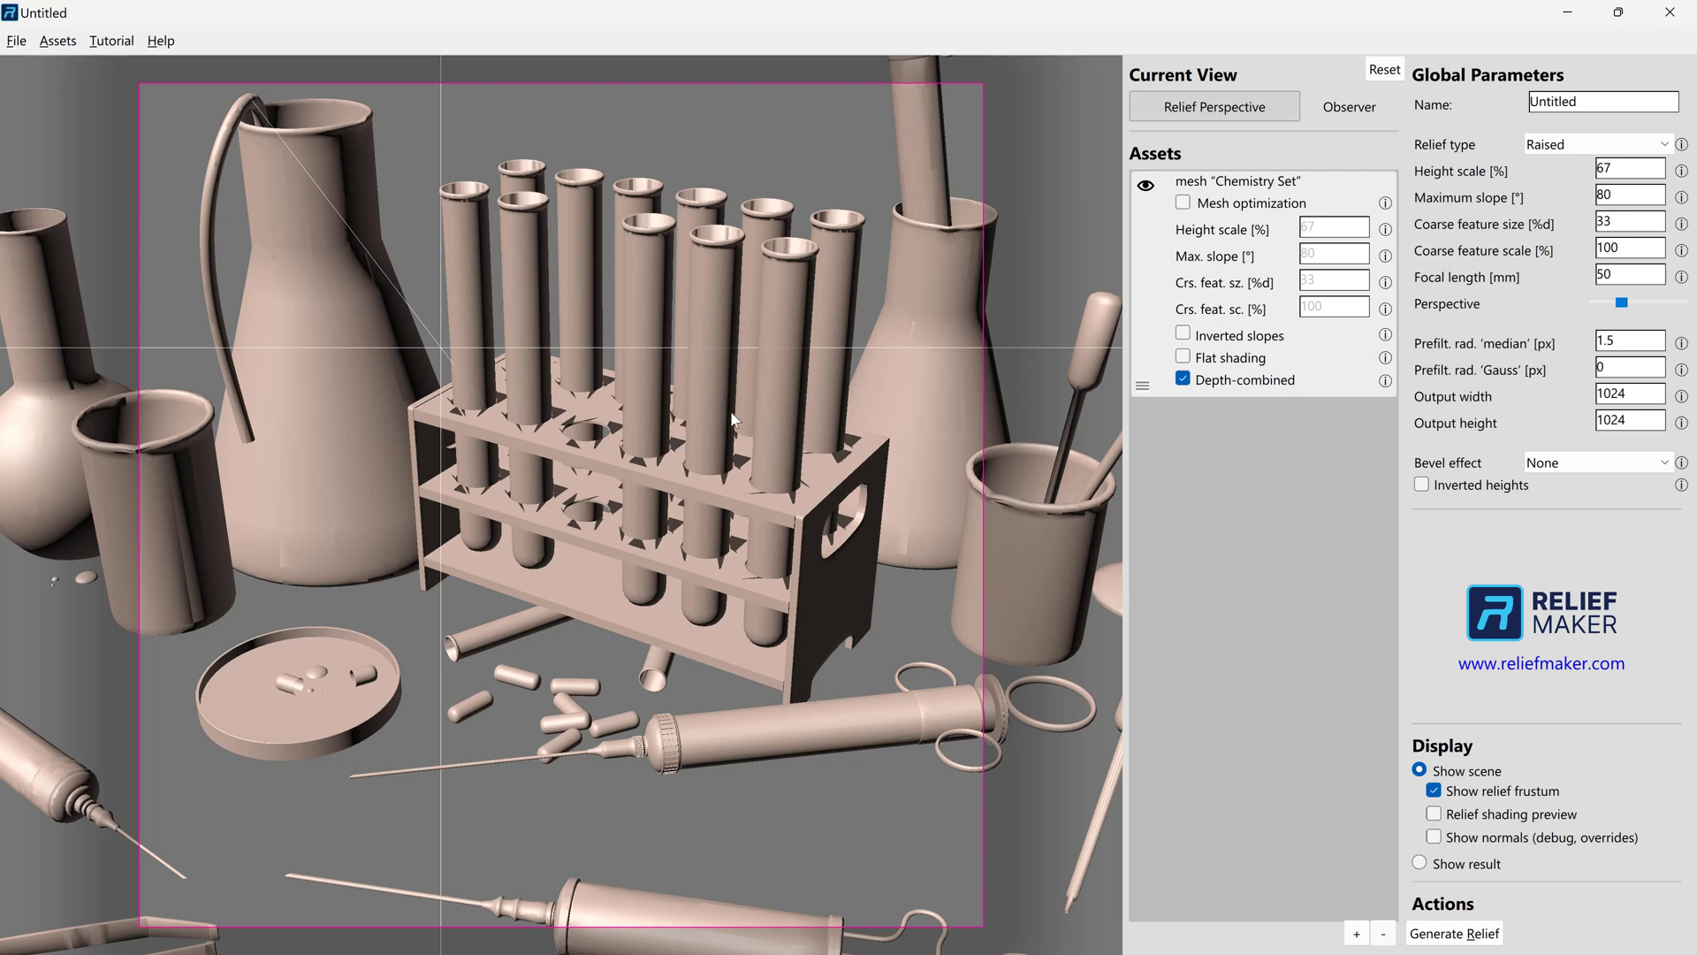
Enable Mesh optimization on the Chemistry Set and frame the test-tube rack.
left_click(1184, 204)
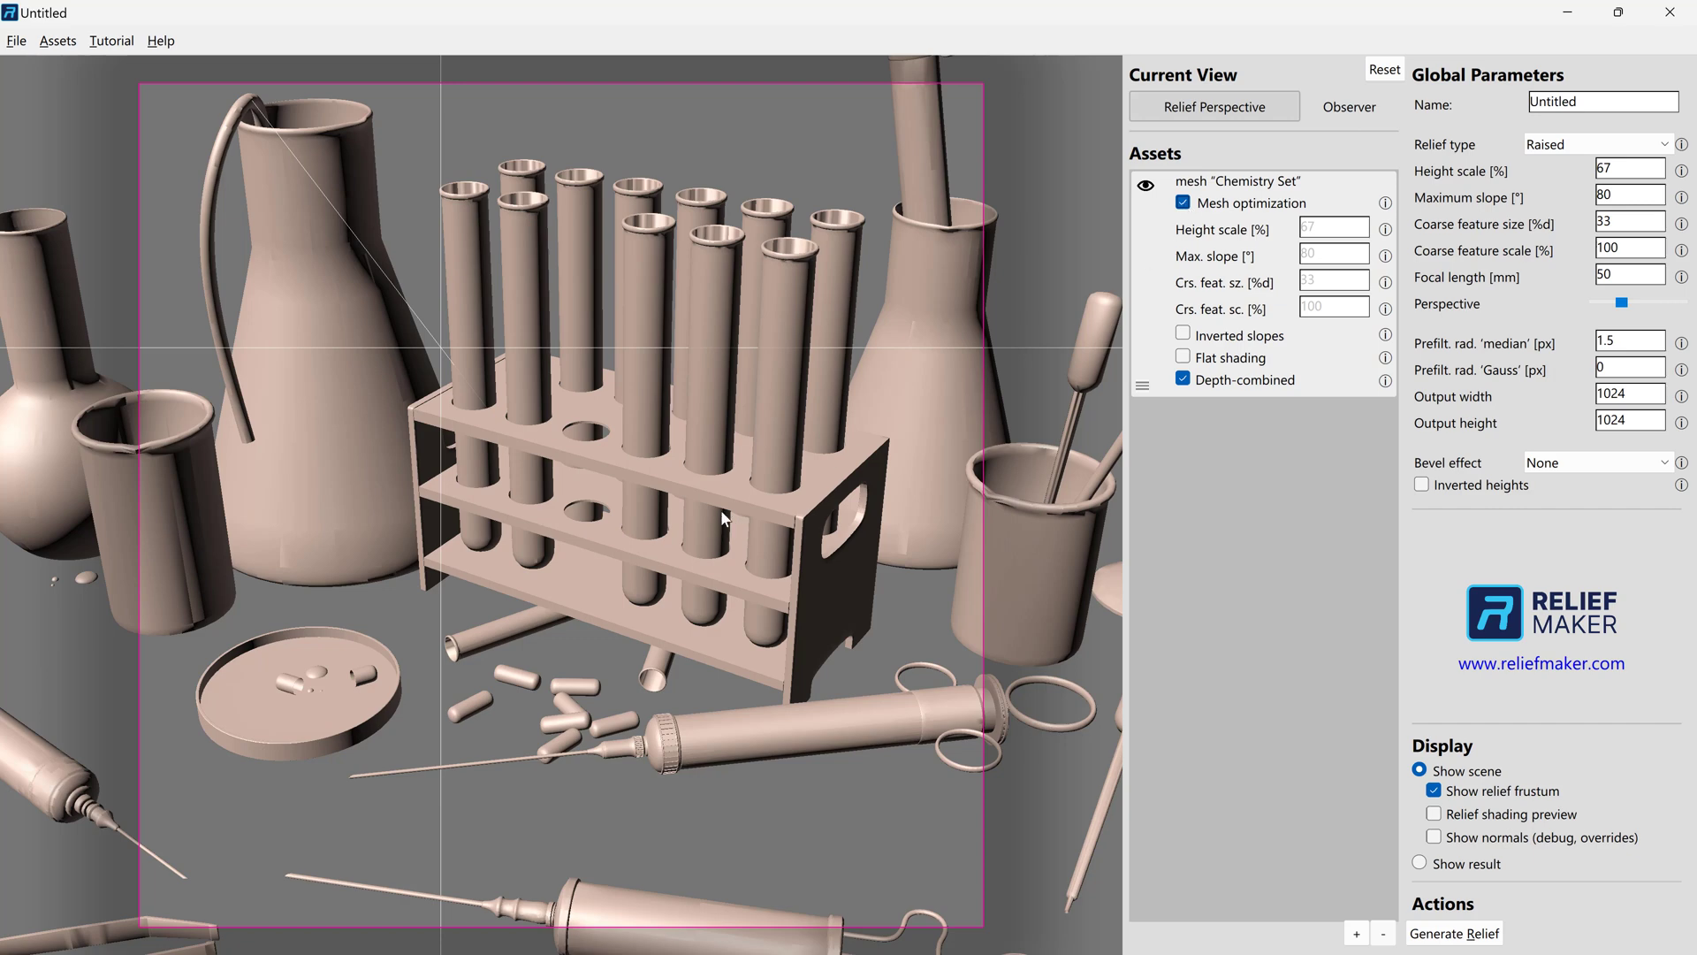
left_click_drag(718, 474, 800, 544)
left_click(763, 192)
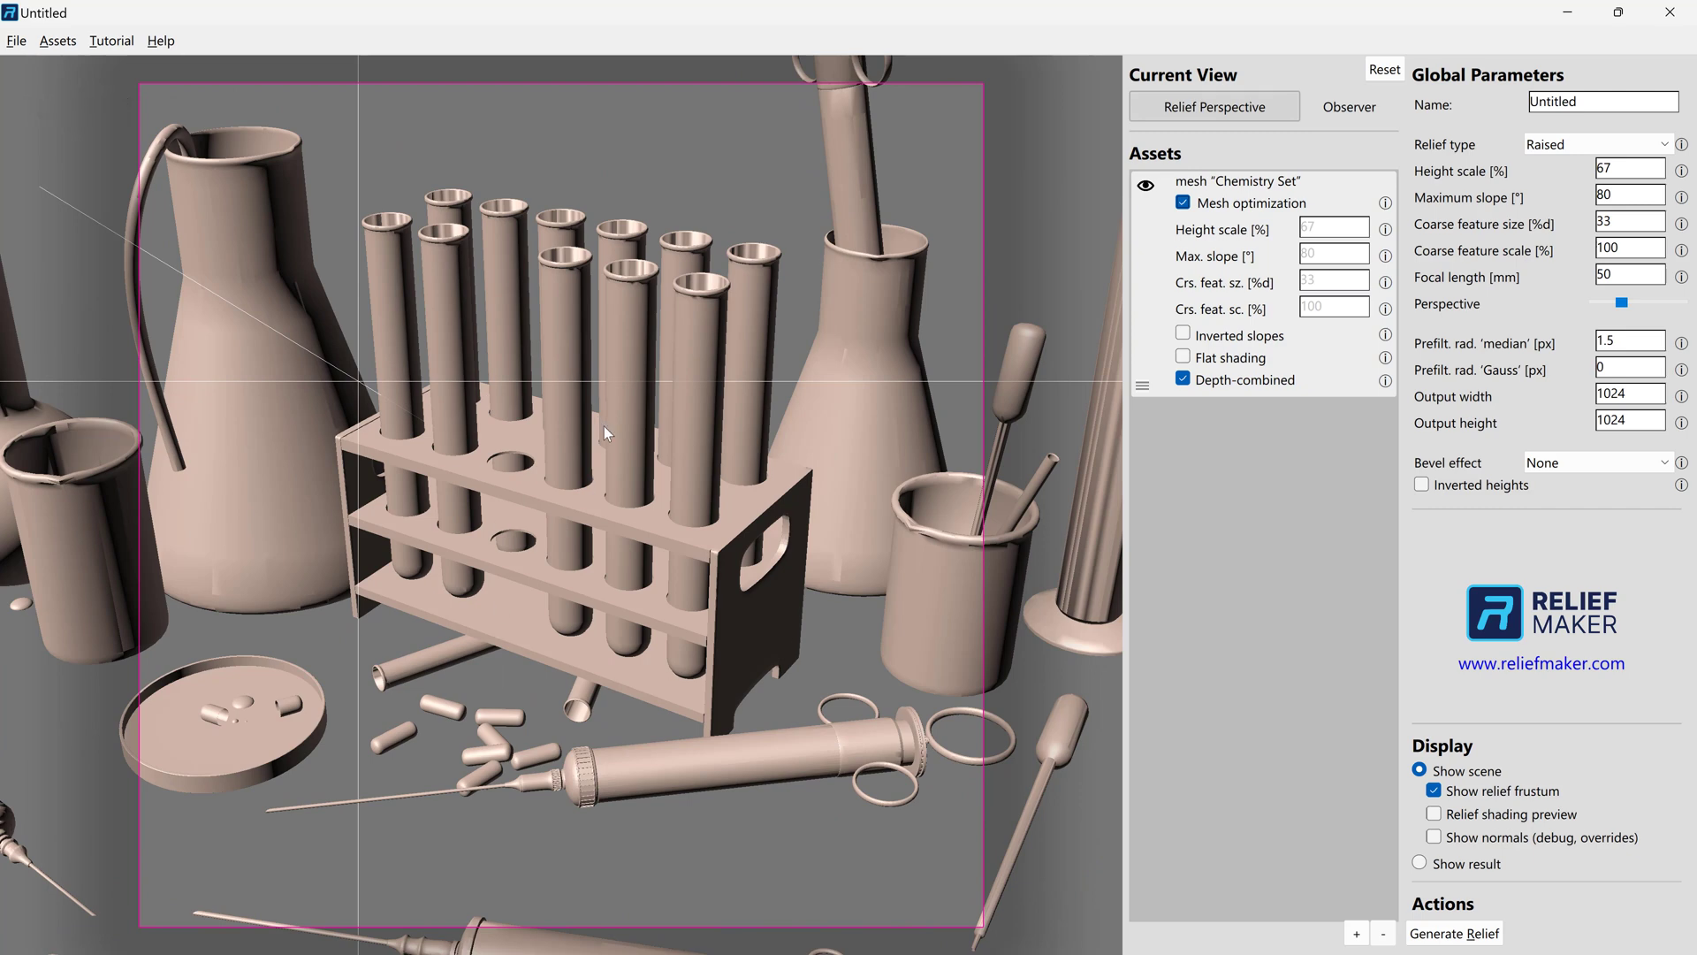
Toggle Mesh optimization off and on to compare, then zoom out to the whole set.
left_click(1182, 202)
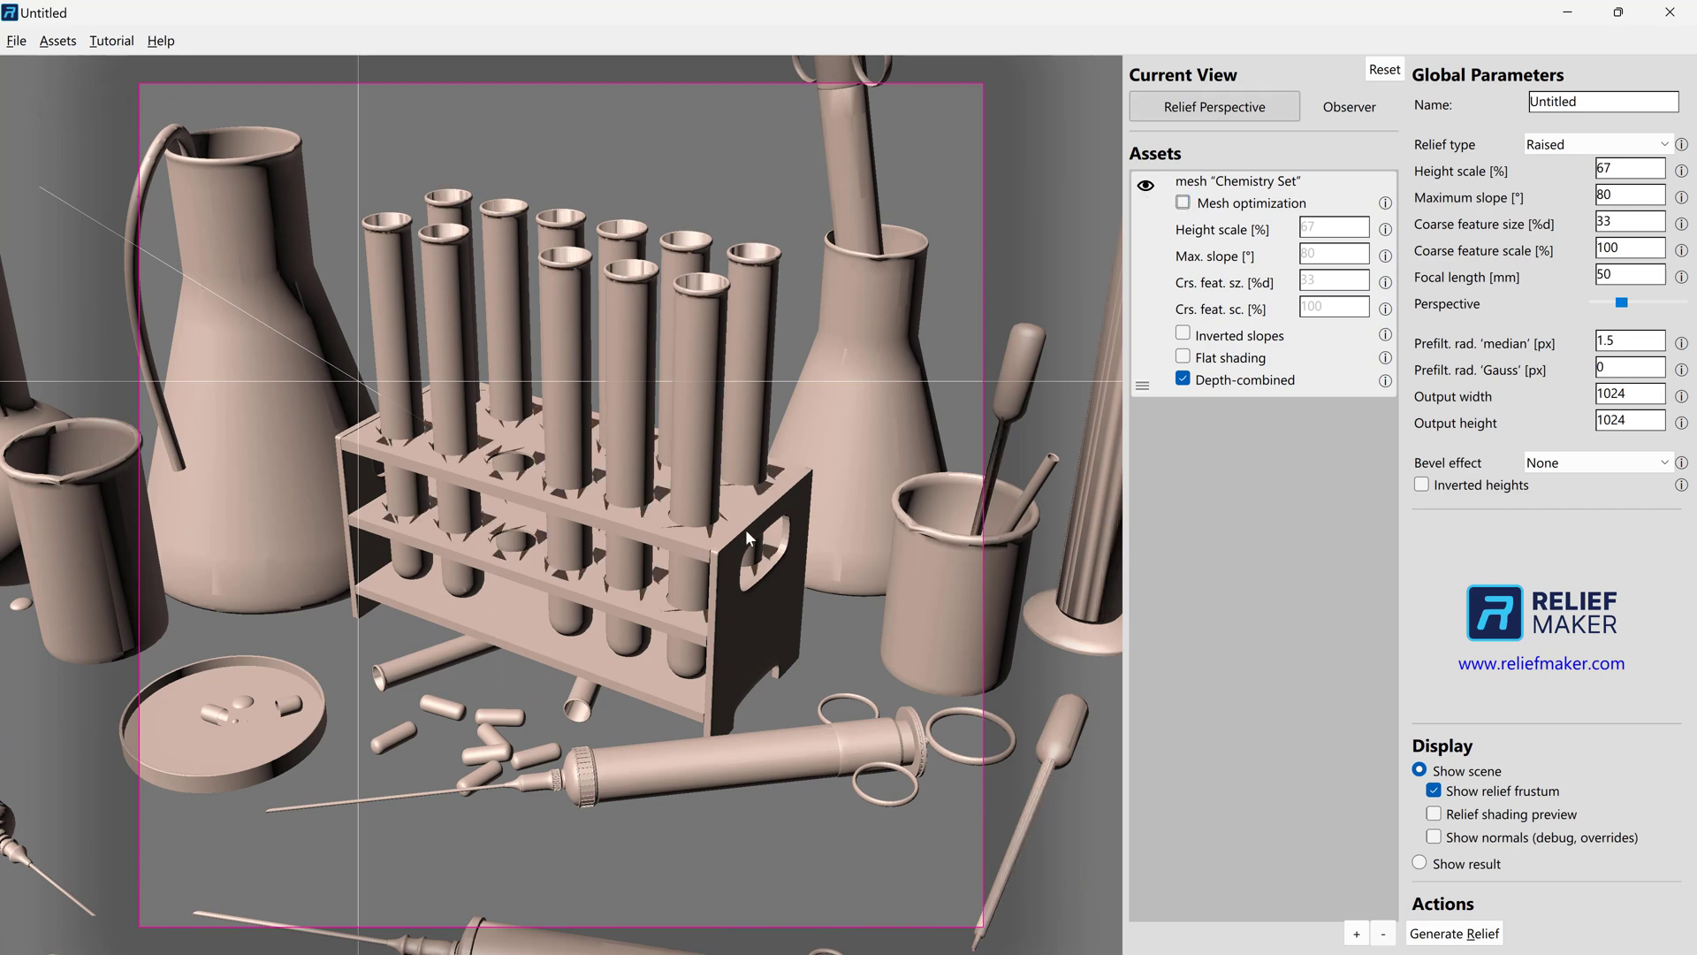
left_click(1184, 203)
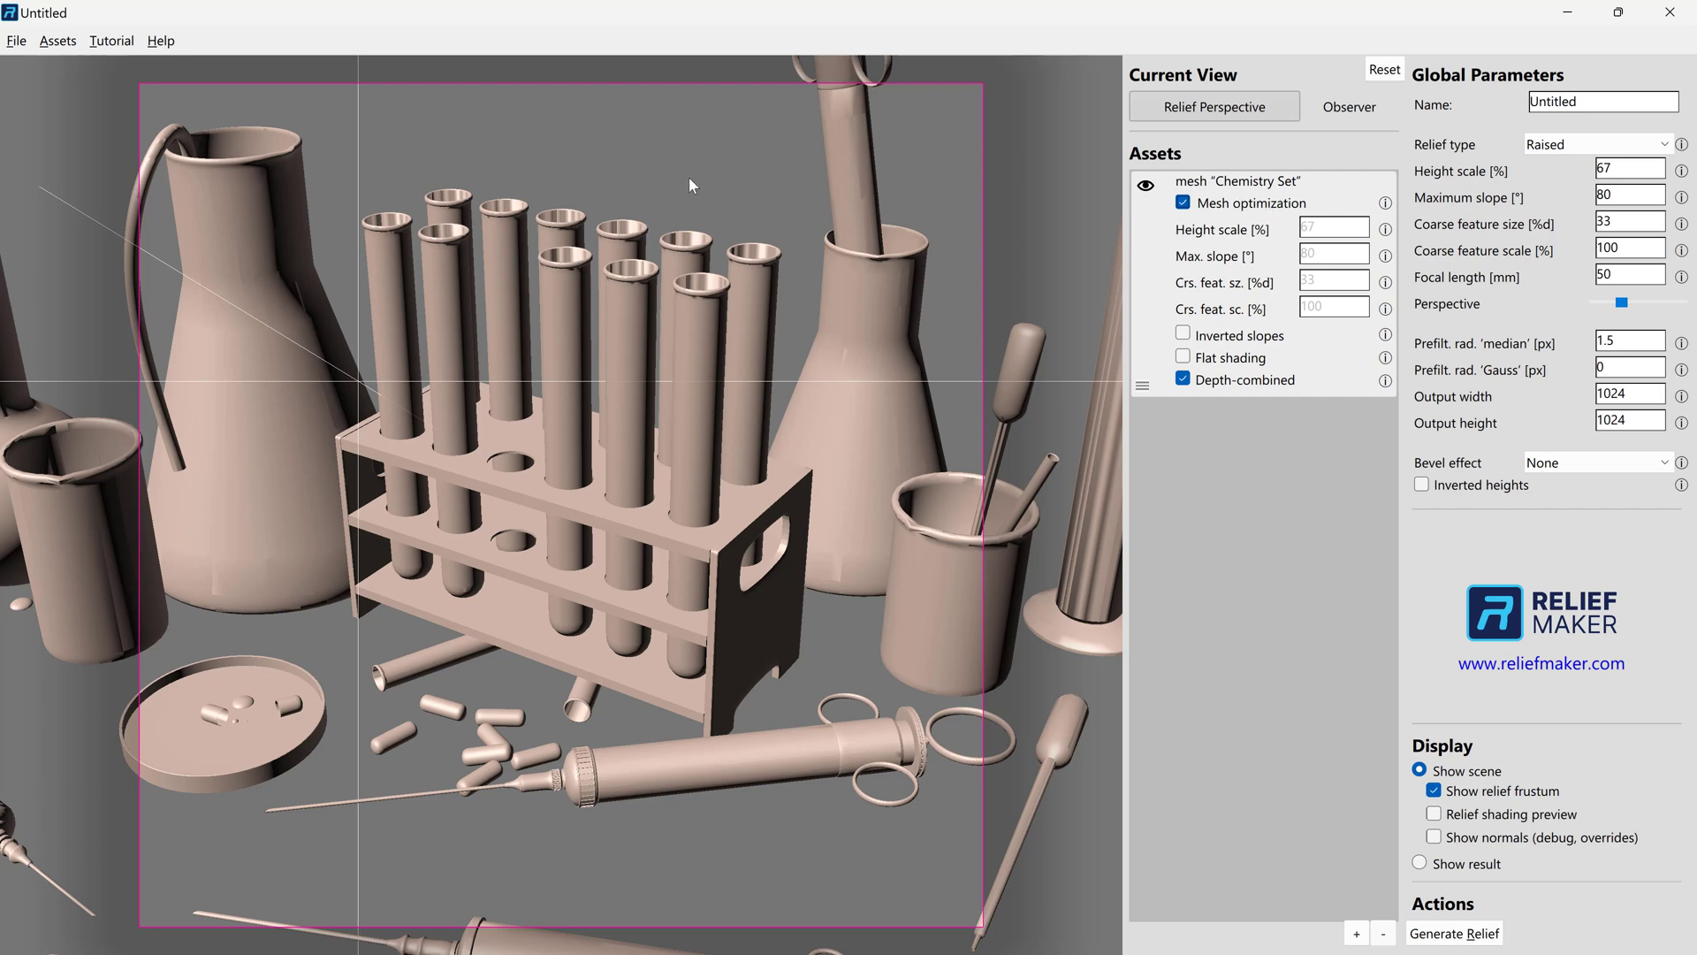
scroll(689, 176, "down", 10)
middle_click_drag(569, 210, 583, 242)
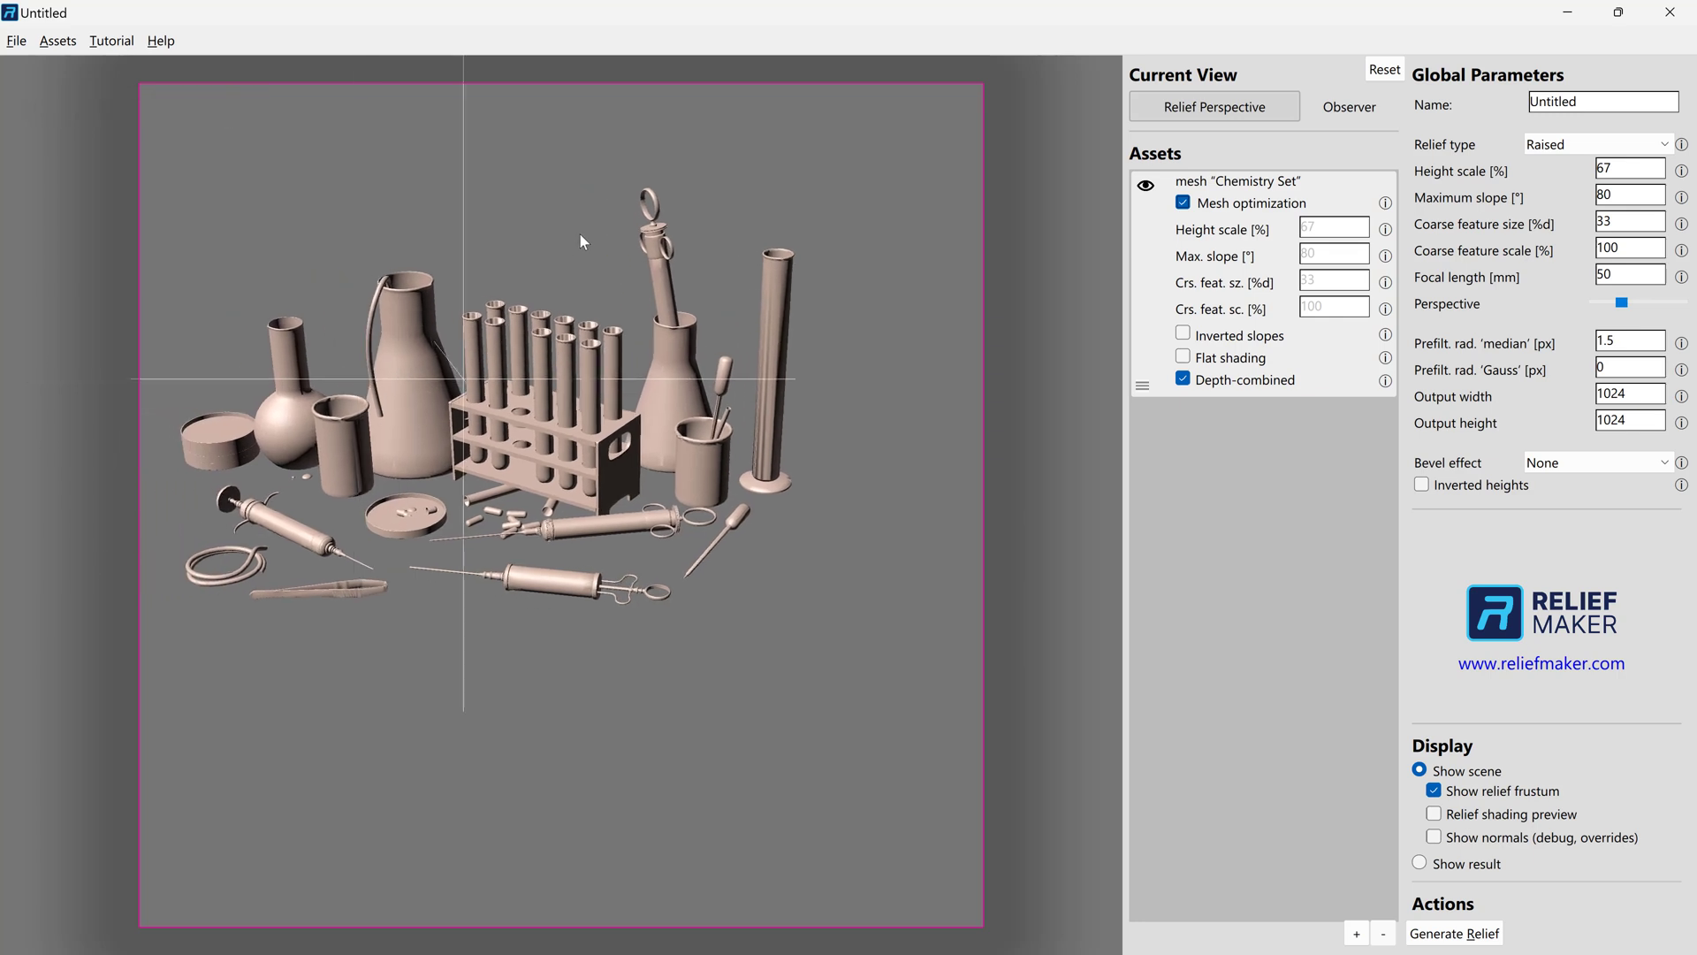